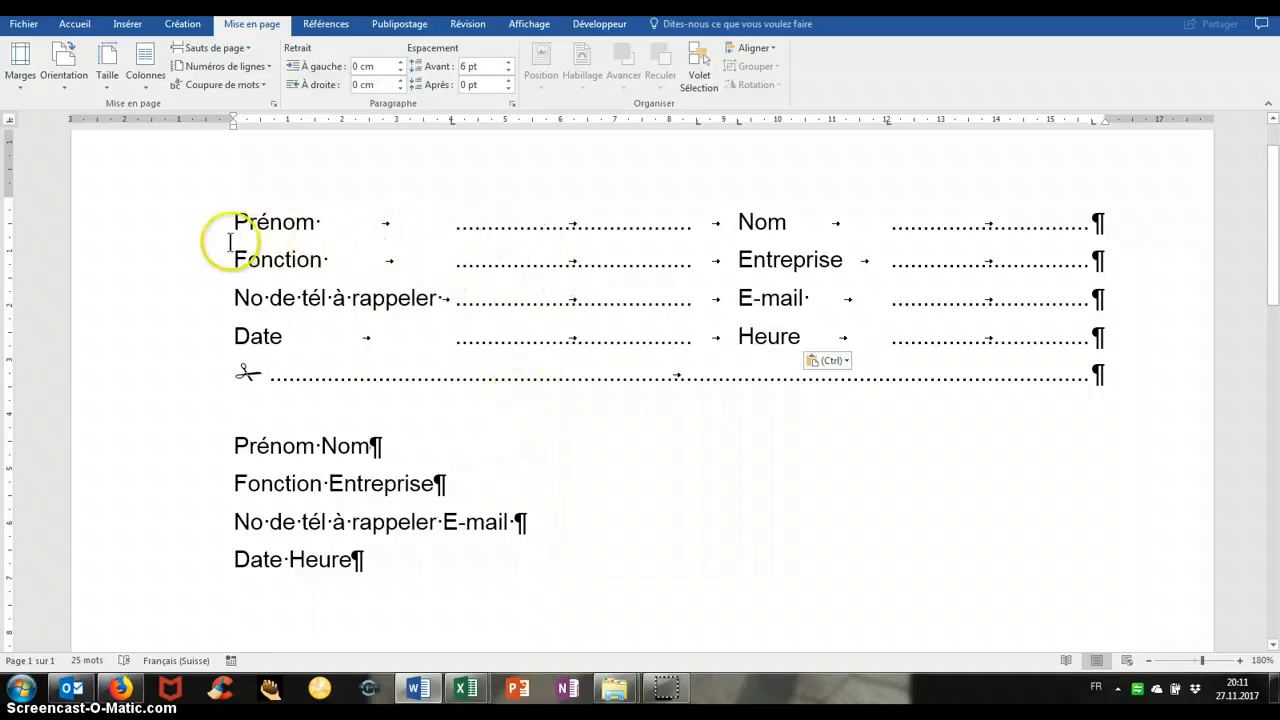
# Define a left-aligned tab stop at 4 cm without leader for the four unformatted lines from Prénom Nom to Date Heure.
pyautogui.click(483, 230)
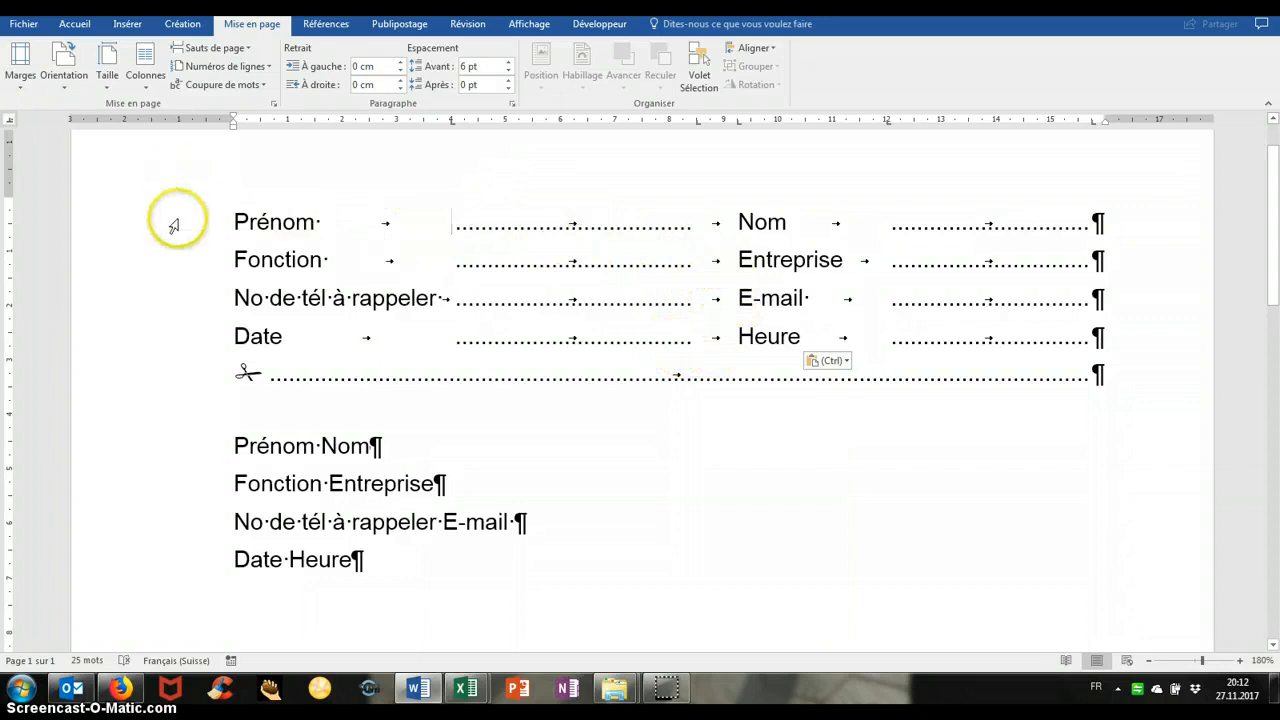
pyautogui.moveTo(189, 450); pyautogui.dragTo(164, 556)
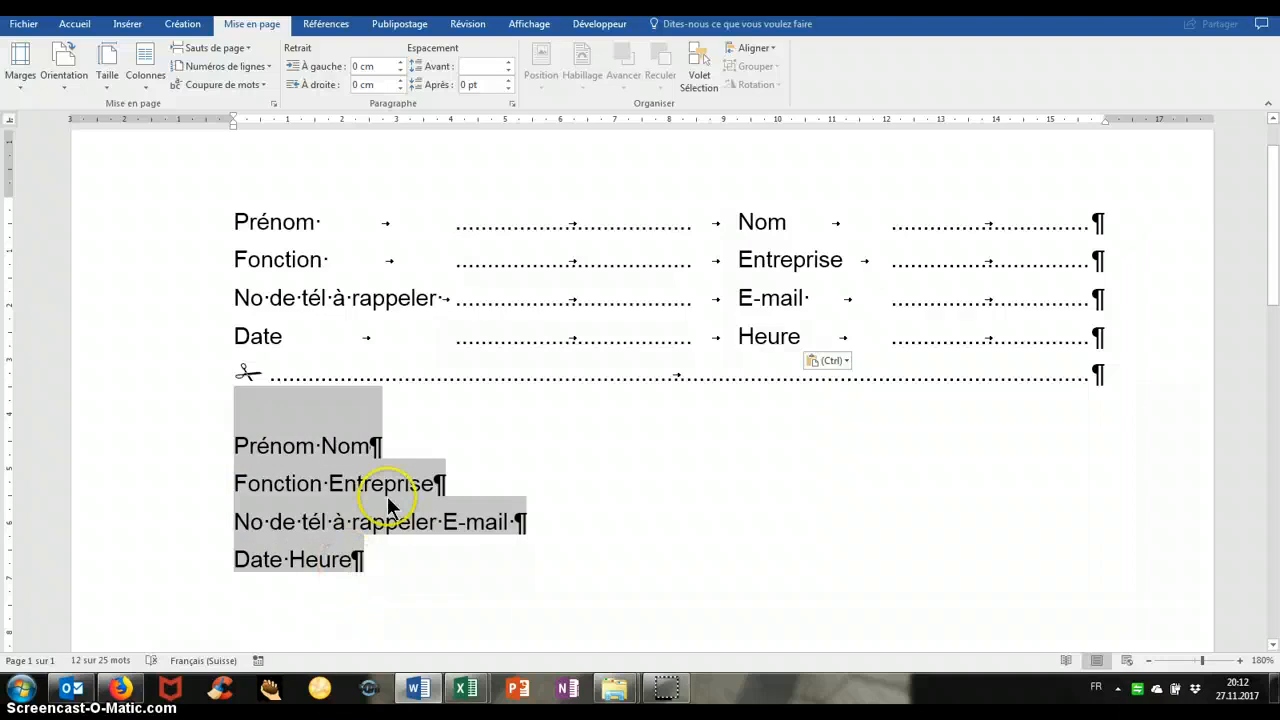
pyautogui.click(512, 103)
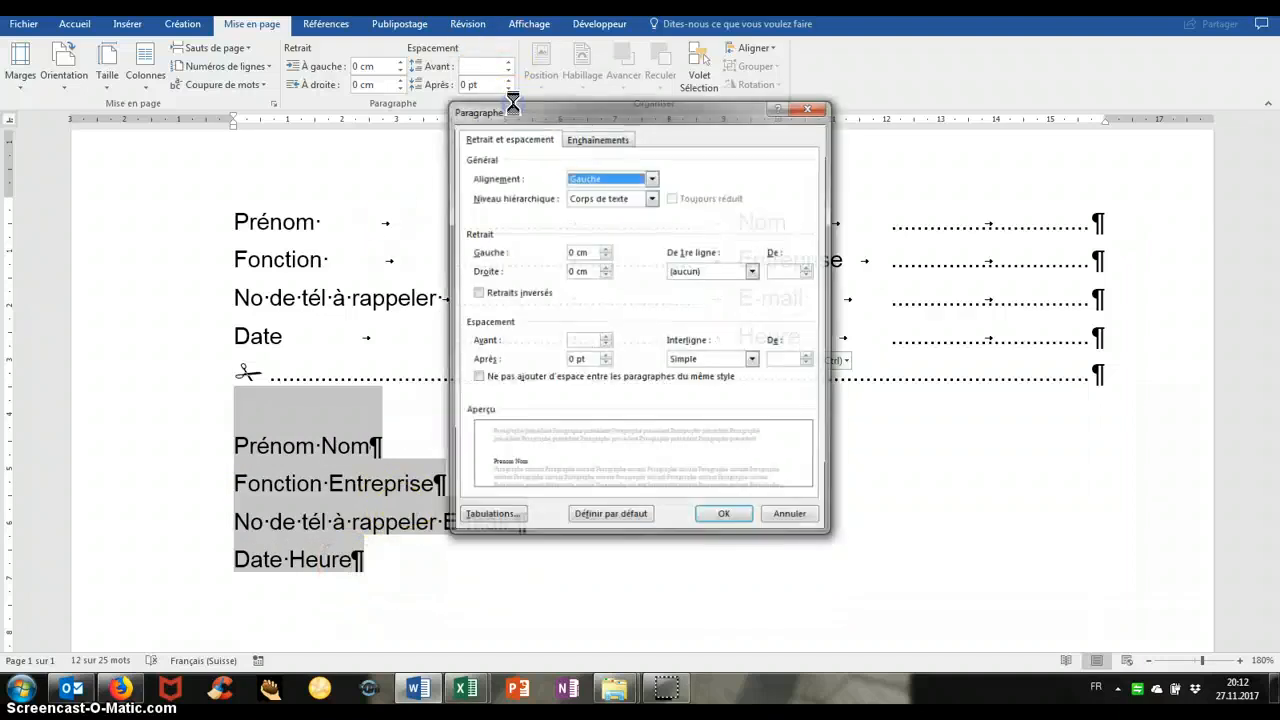
pyautogui.click(502, 519)
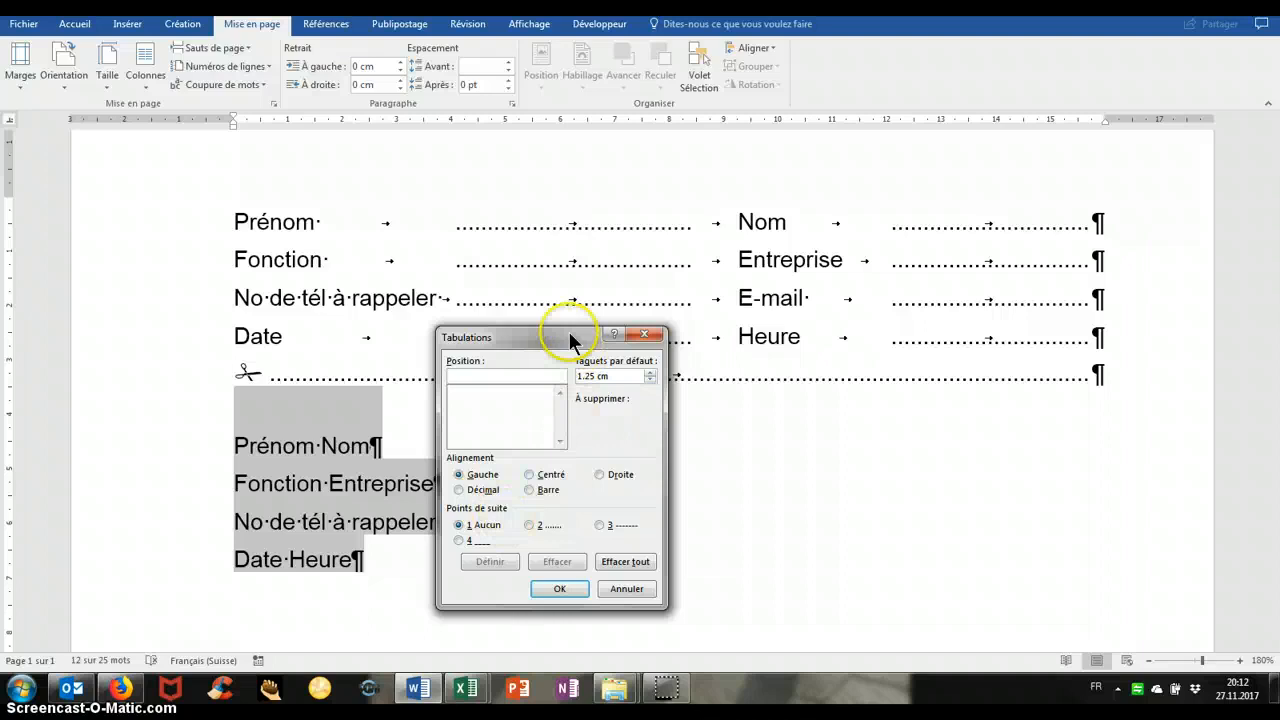
pyautogui.moveTo(568, 331); pyautogui.dragTo(778, 270)
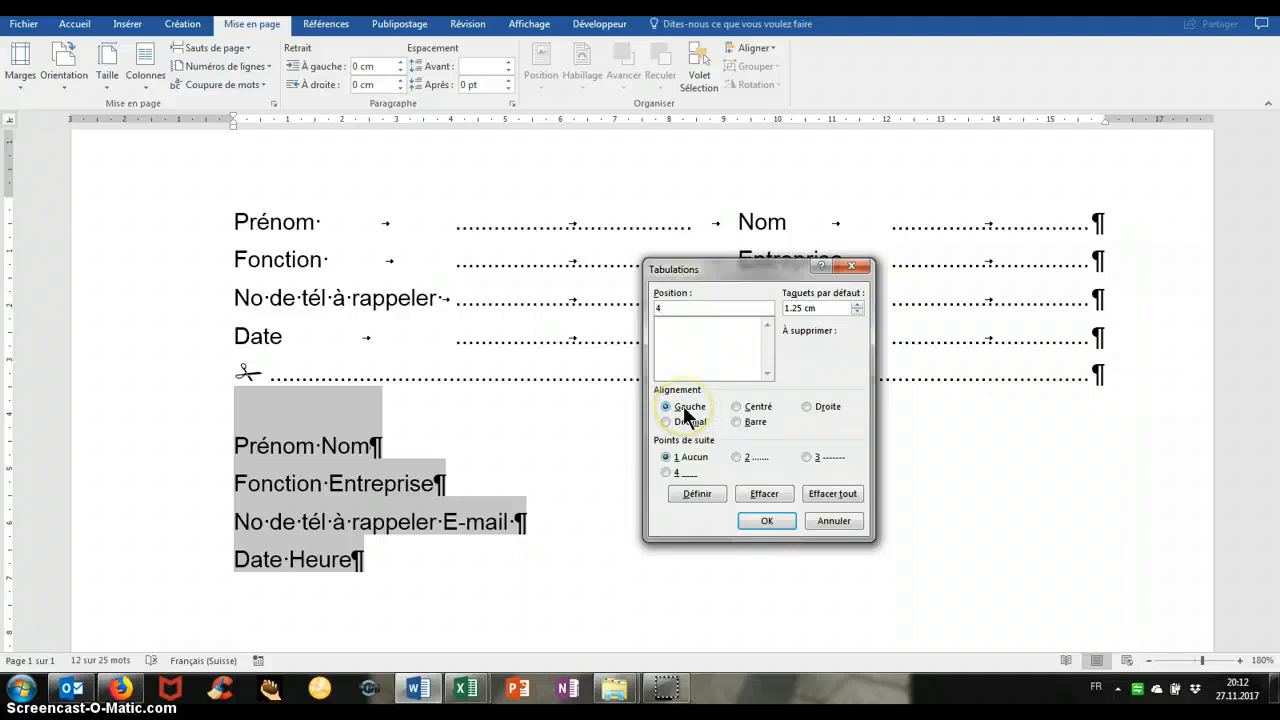
pyautogui.click(697, 493)
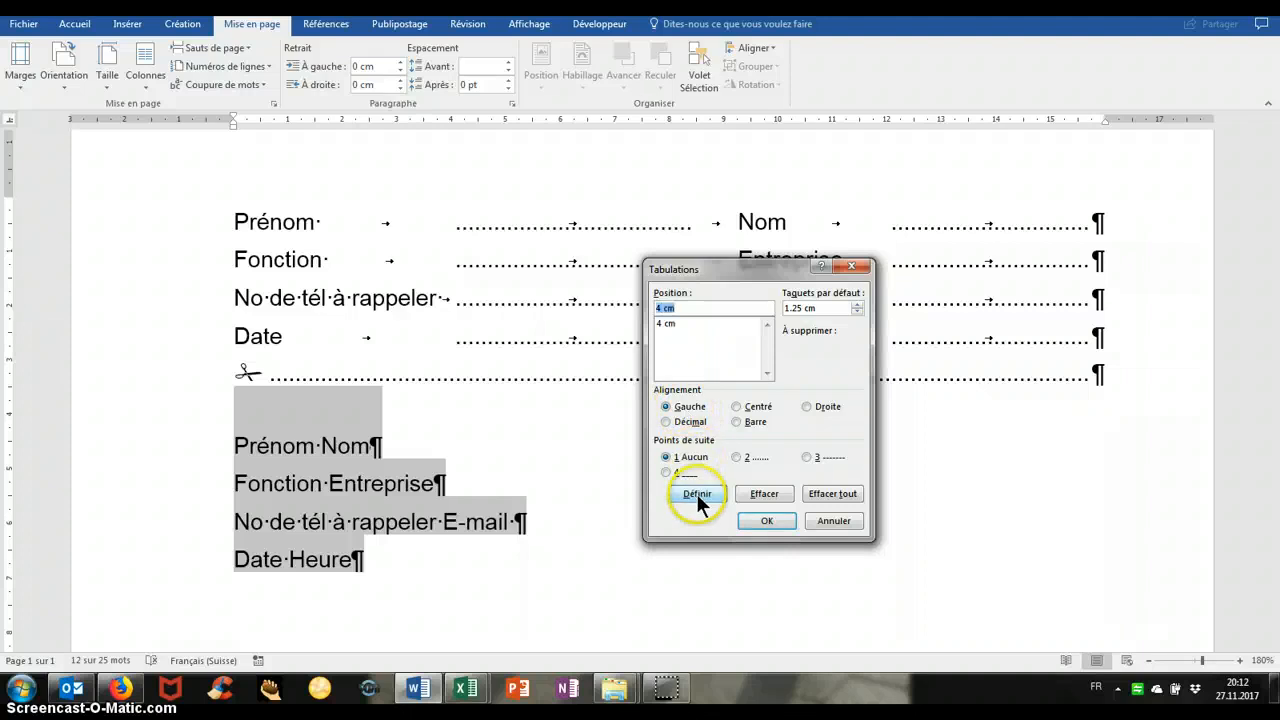
# Define a left-aligned tab stop at 8.5 cm with dotted leader style 2.
pyautogui.moveTo(715, 270); pyautogui.dragTo(713, 395)
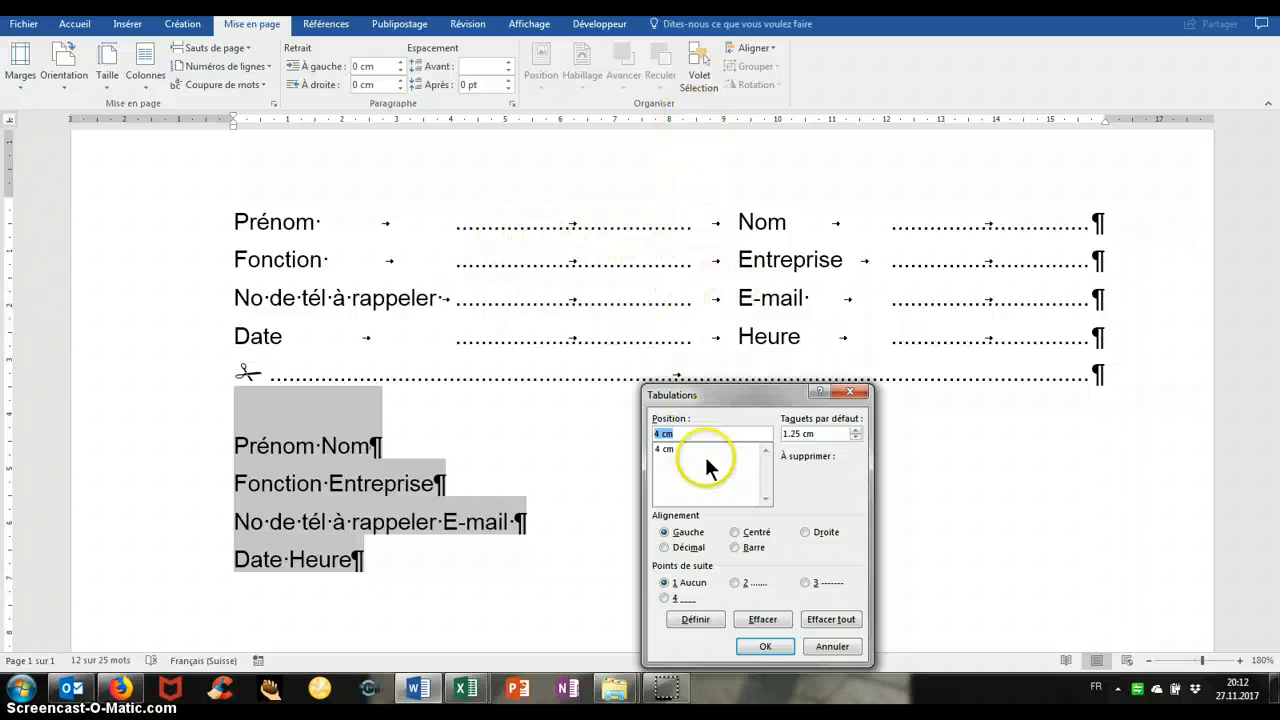
pyautogui.write('8.5')
pyautogui.click(733, 583)
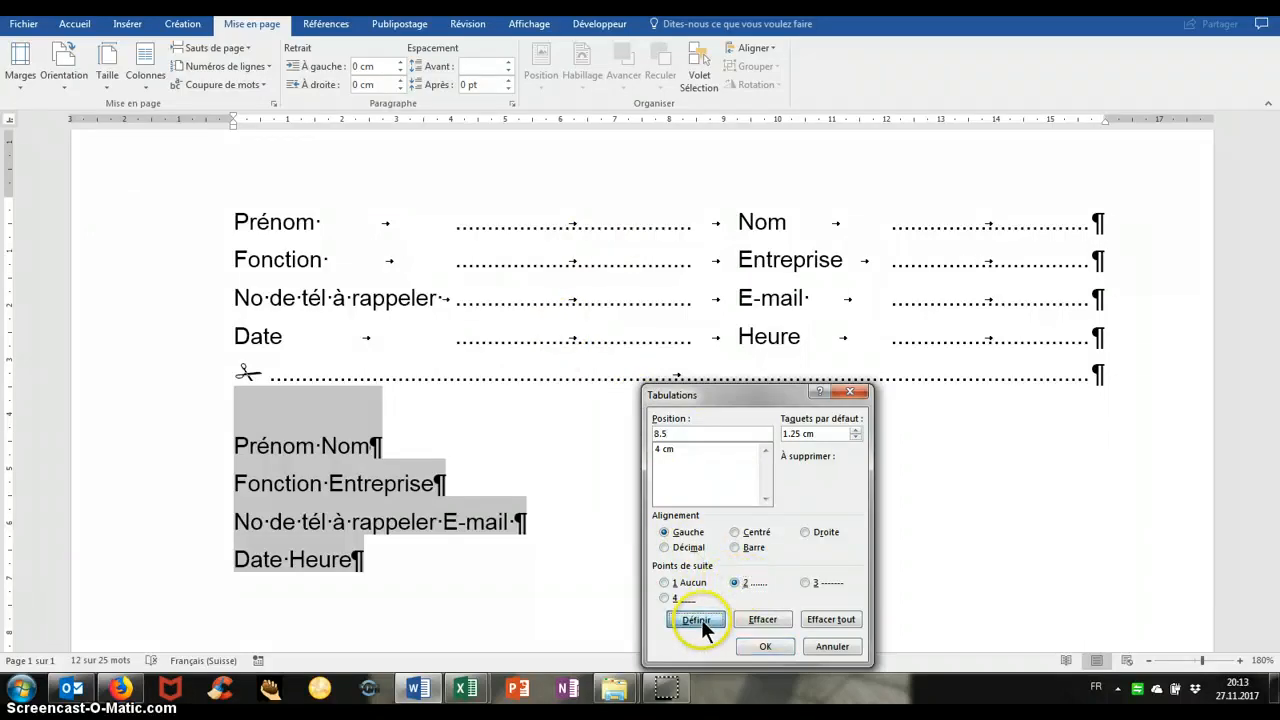
pyautogui.click(701, 619)
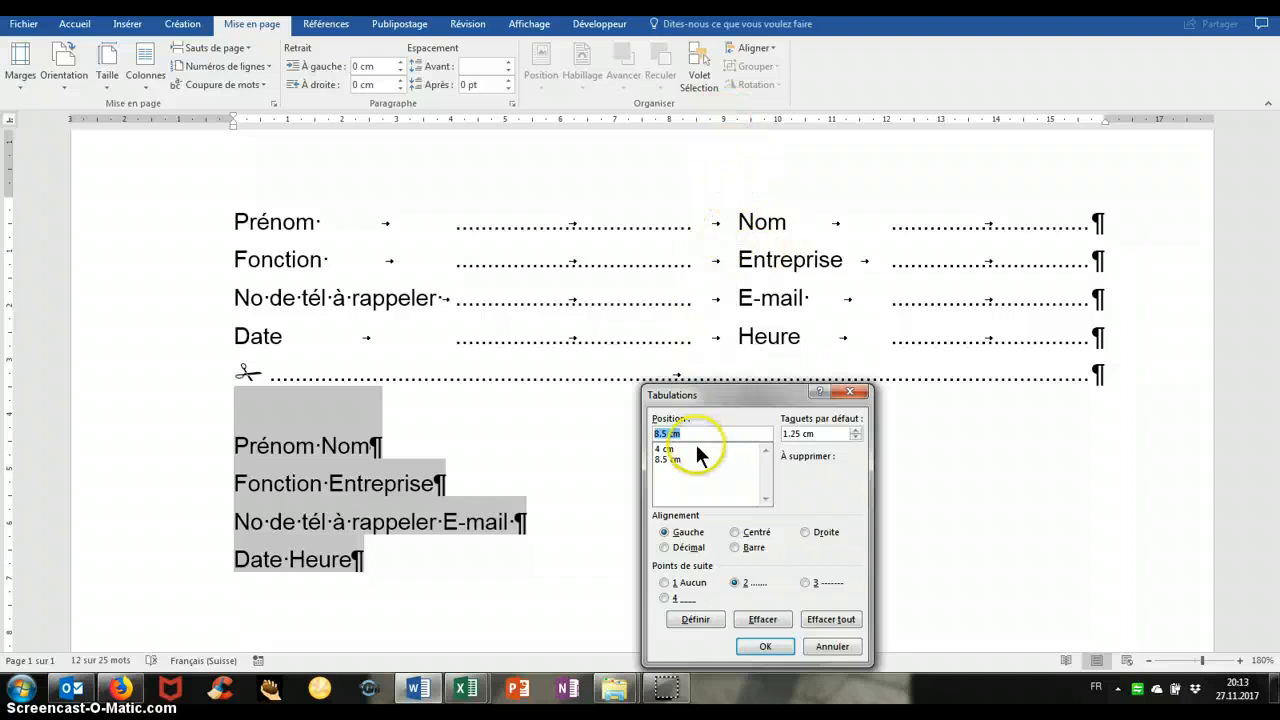
# Define two more left-aligned tab stops without leader, at 9.25 cm and 12 cm.
pyautogui.write('9.25')
pyautogui.click(693, 617)
pyautogui.write('12')
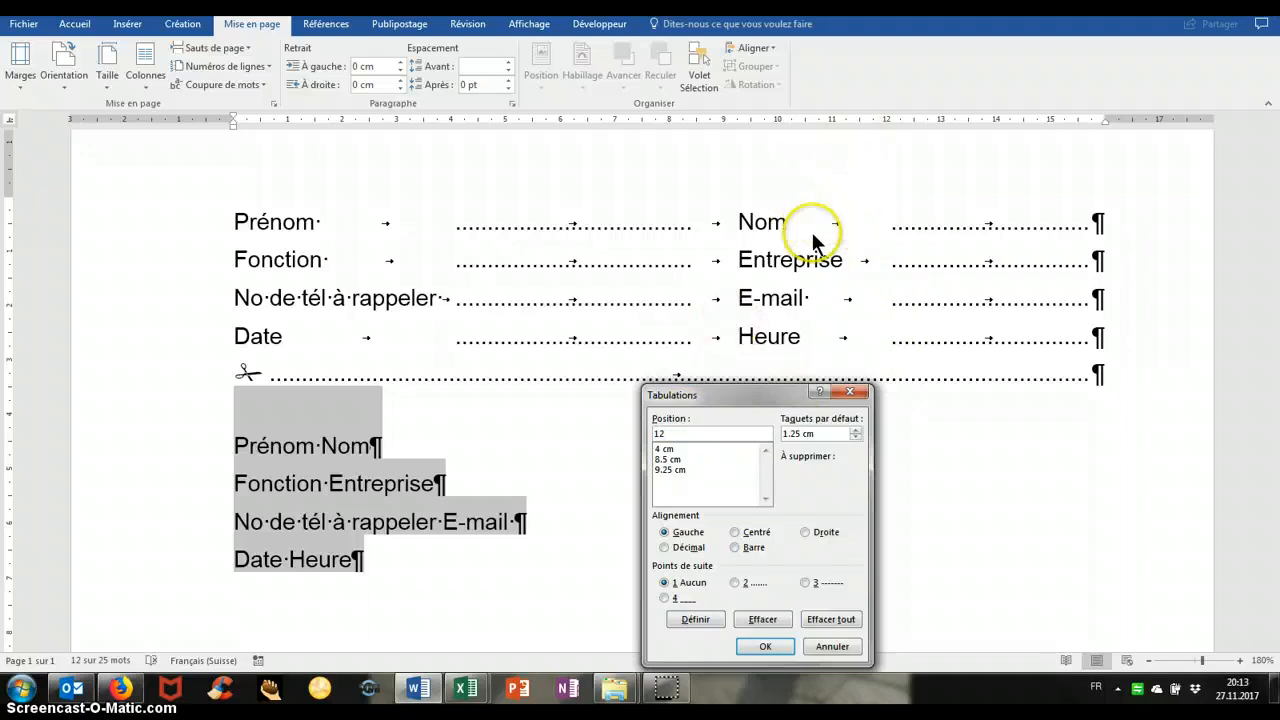
pyautogui.click(694, 621)
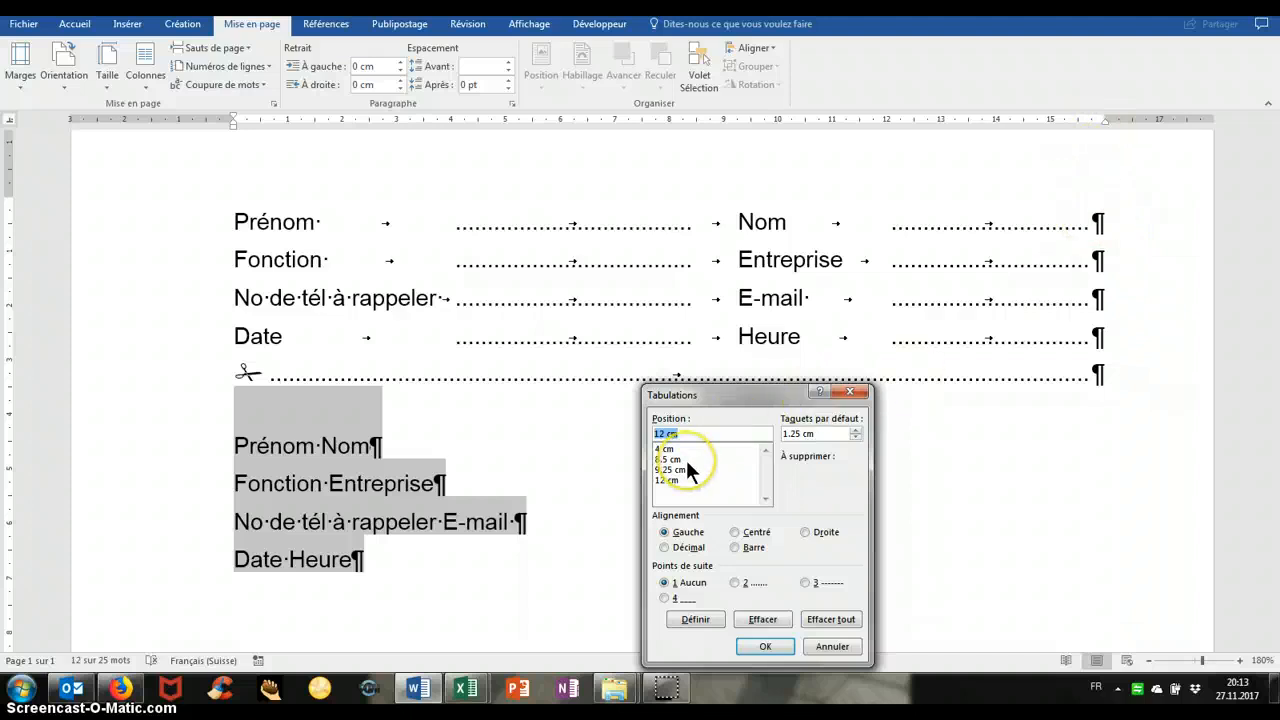
# Define a left-aligned tab stop at 15.75 cm with dotted leader style 2 and apply all tab stops to the selected lines.
pyautogui.write('15.75')
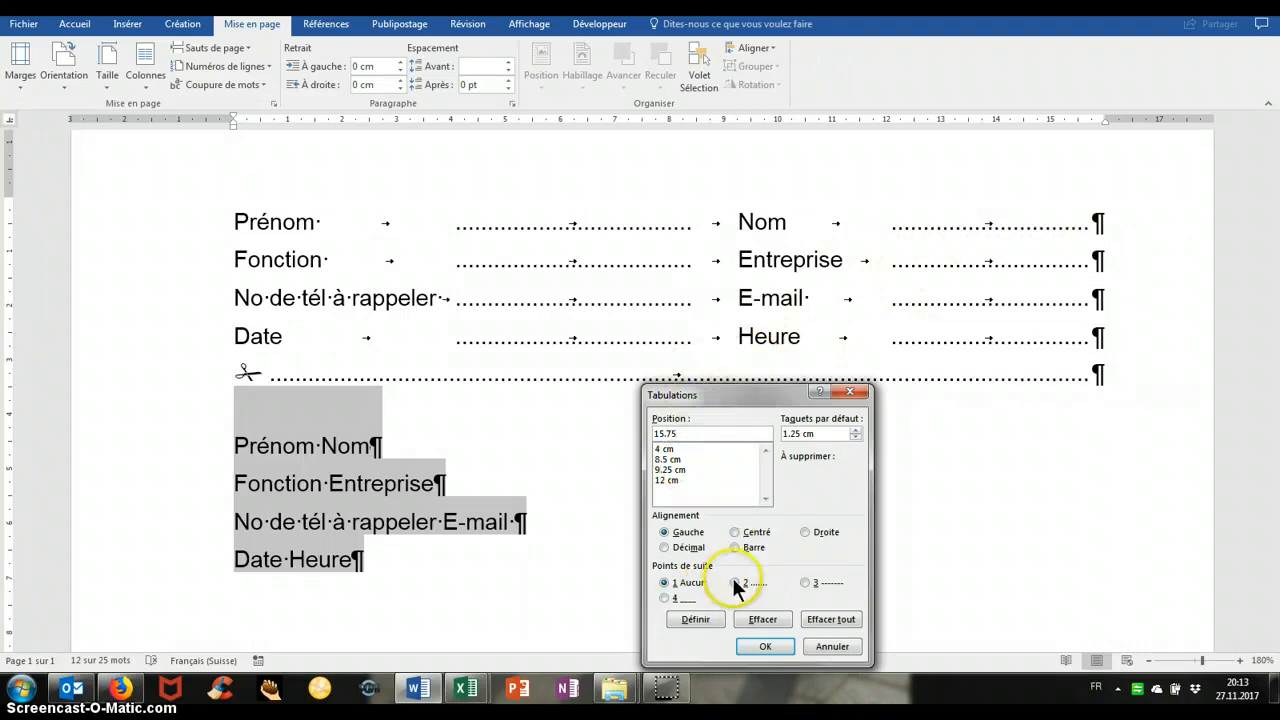
pyautogui.click(710, 619)
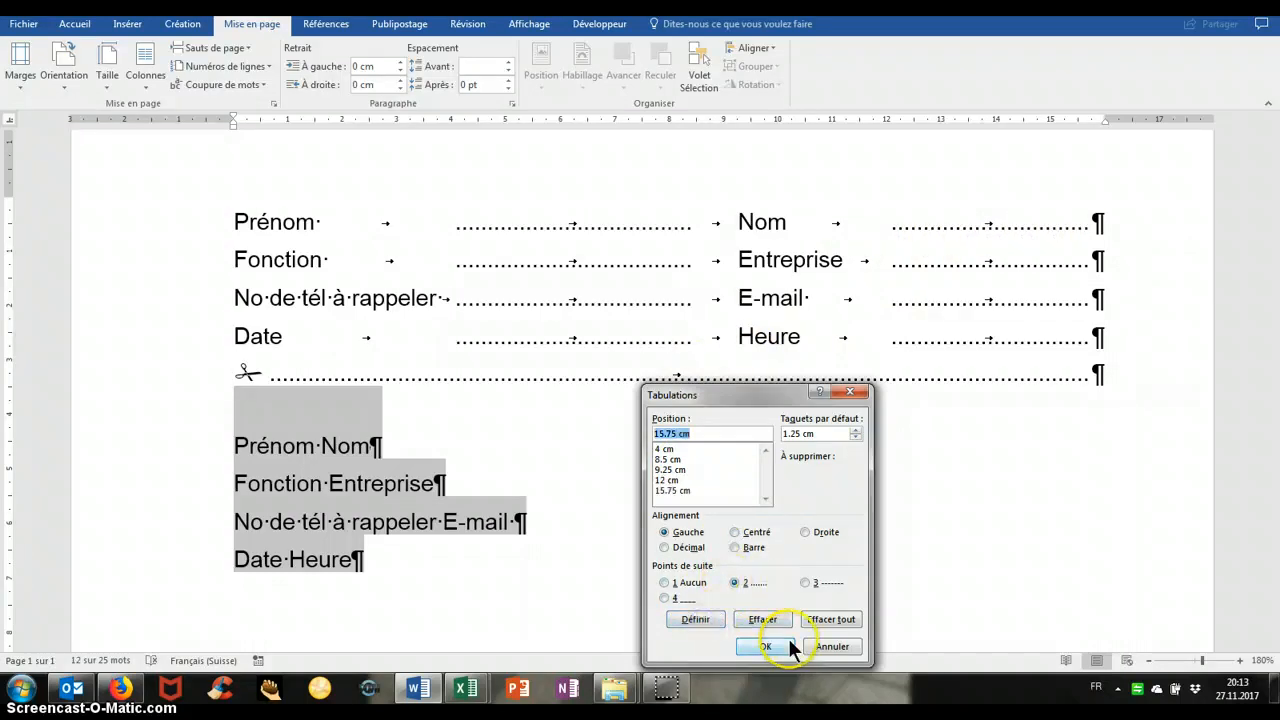
pyautogui.click(718, 430)
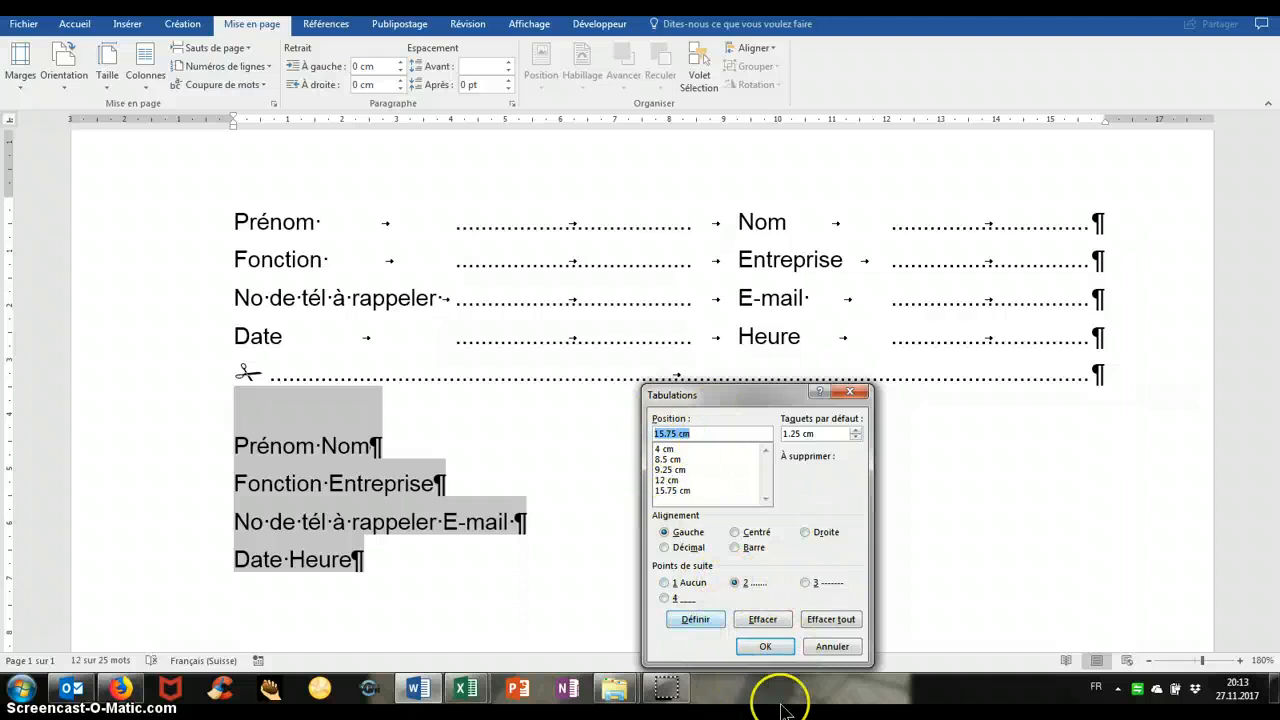
pyautogui.click(768, 643)
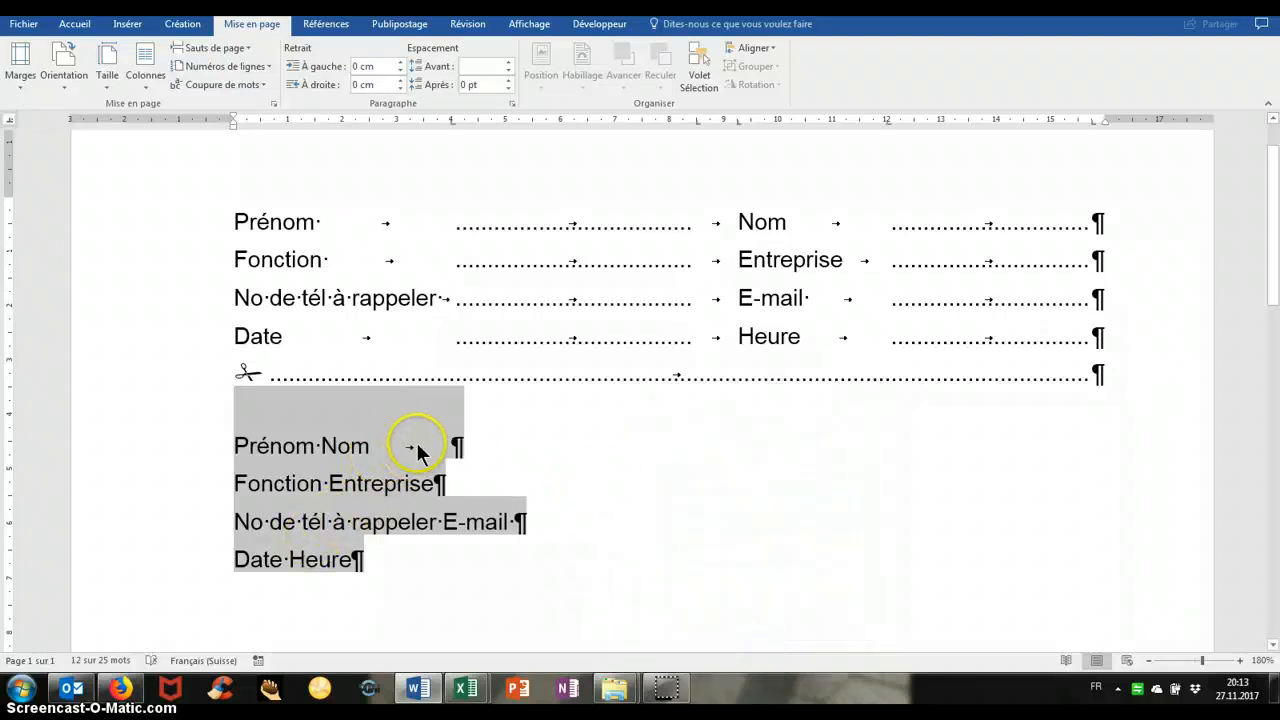
# Insert tabs in the lower Prénom Nom line so both labels align and are followed by dotted fill-in lines like the model above.
pyautogui.click(322, 456)
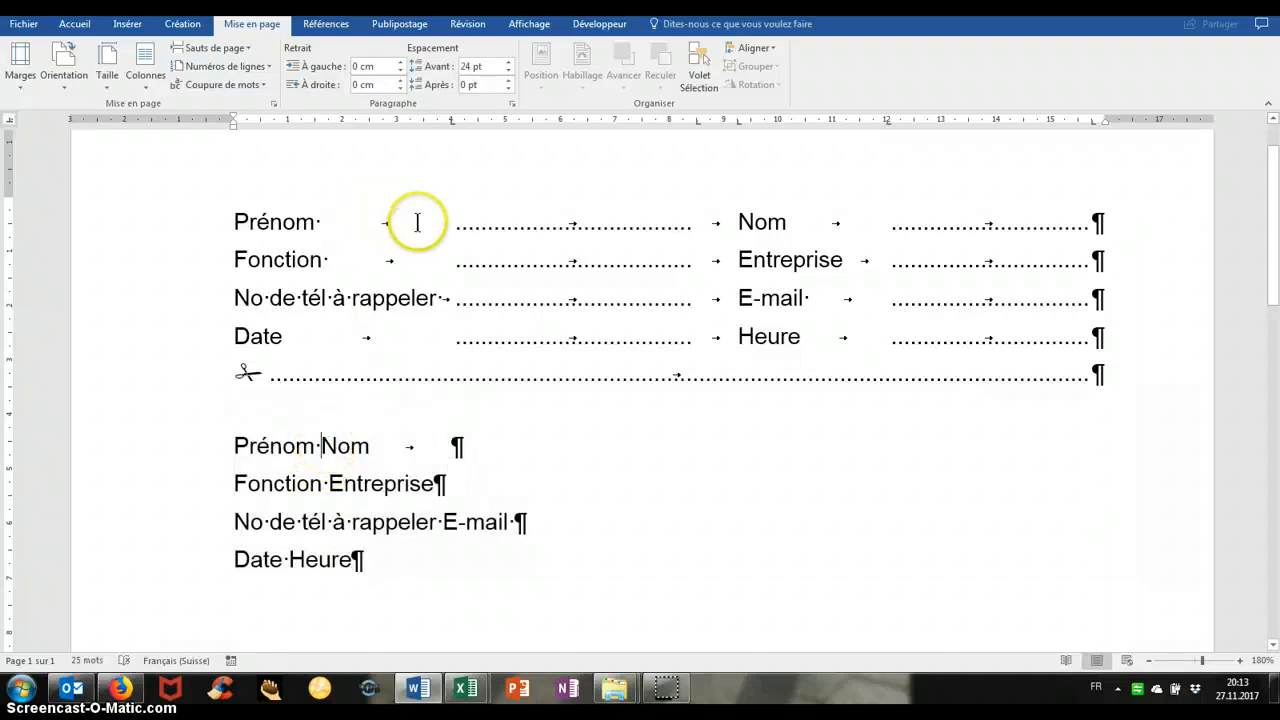
pyautogui.press('Tab')
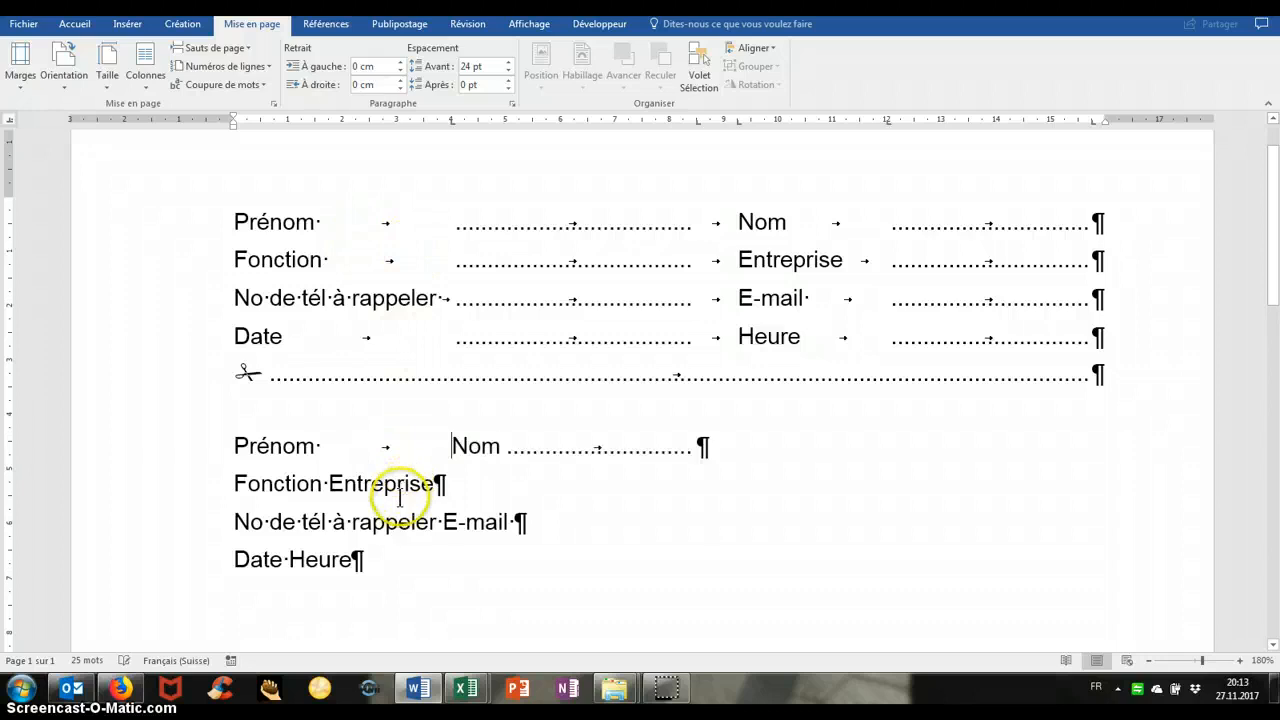
pyautogui.press('Tab')
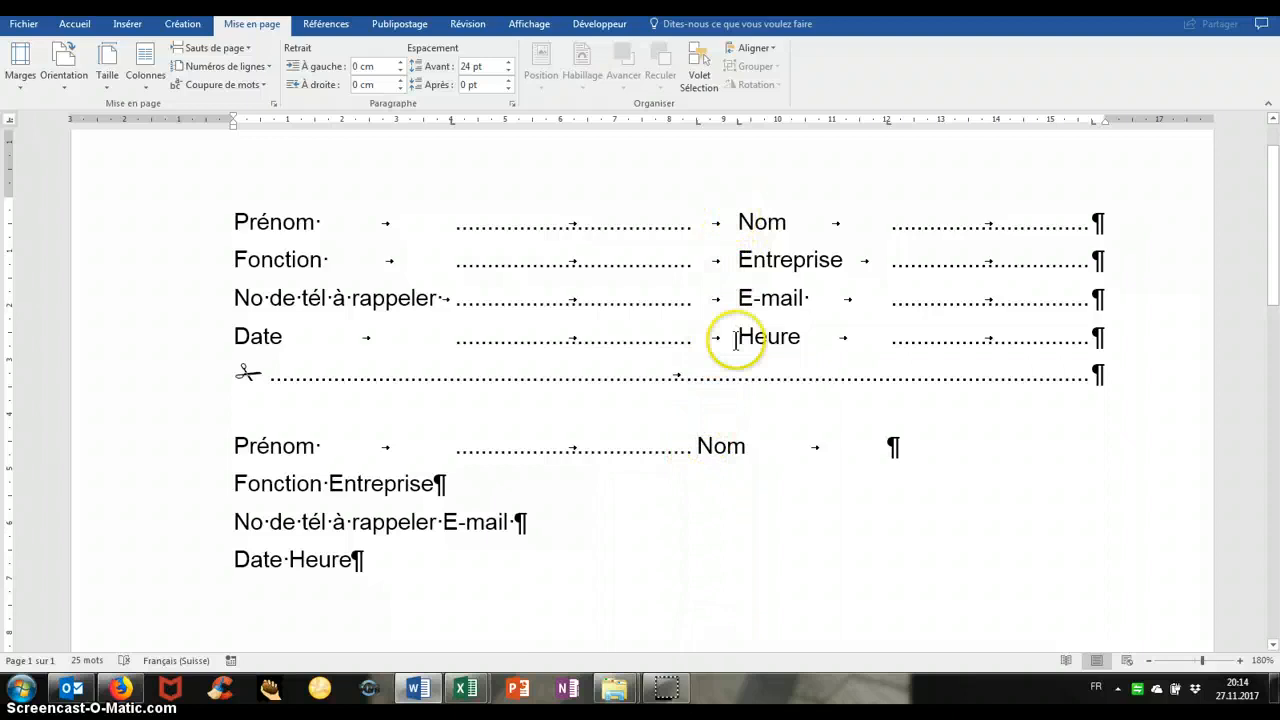
pyautogui.press('Tab')
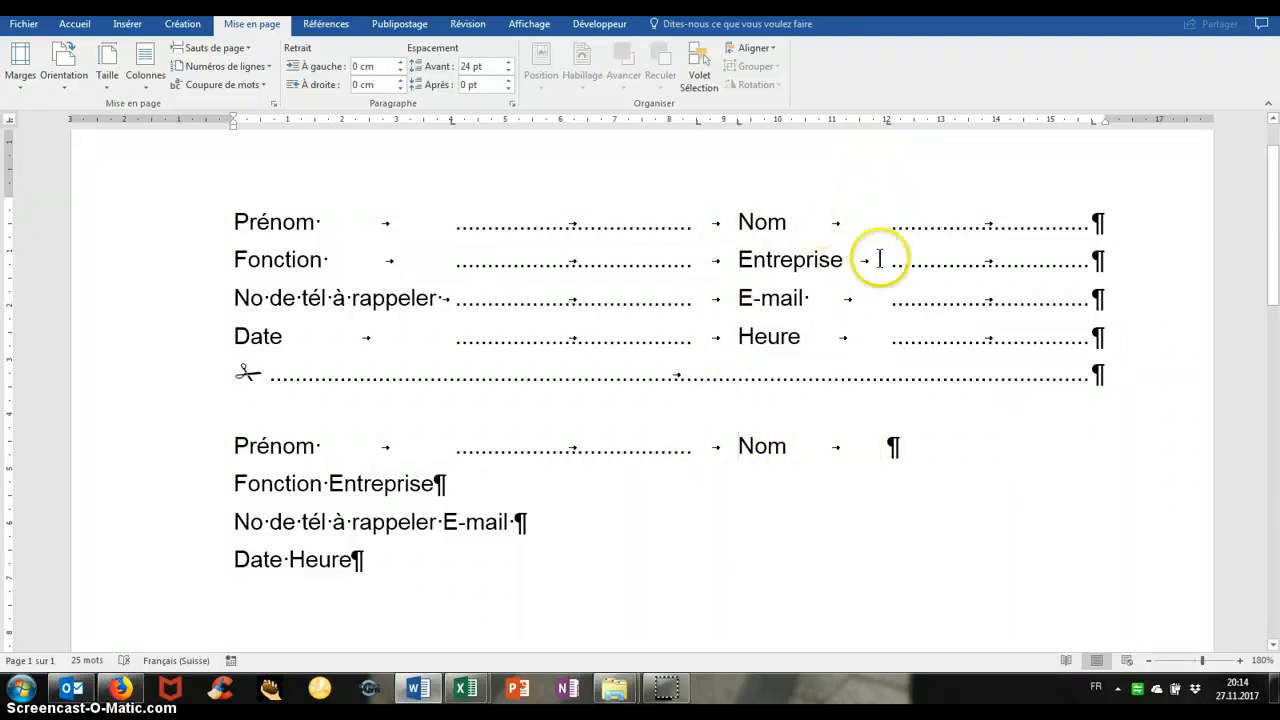
pyautogui.click(886, 446)
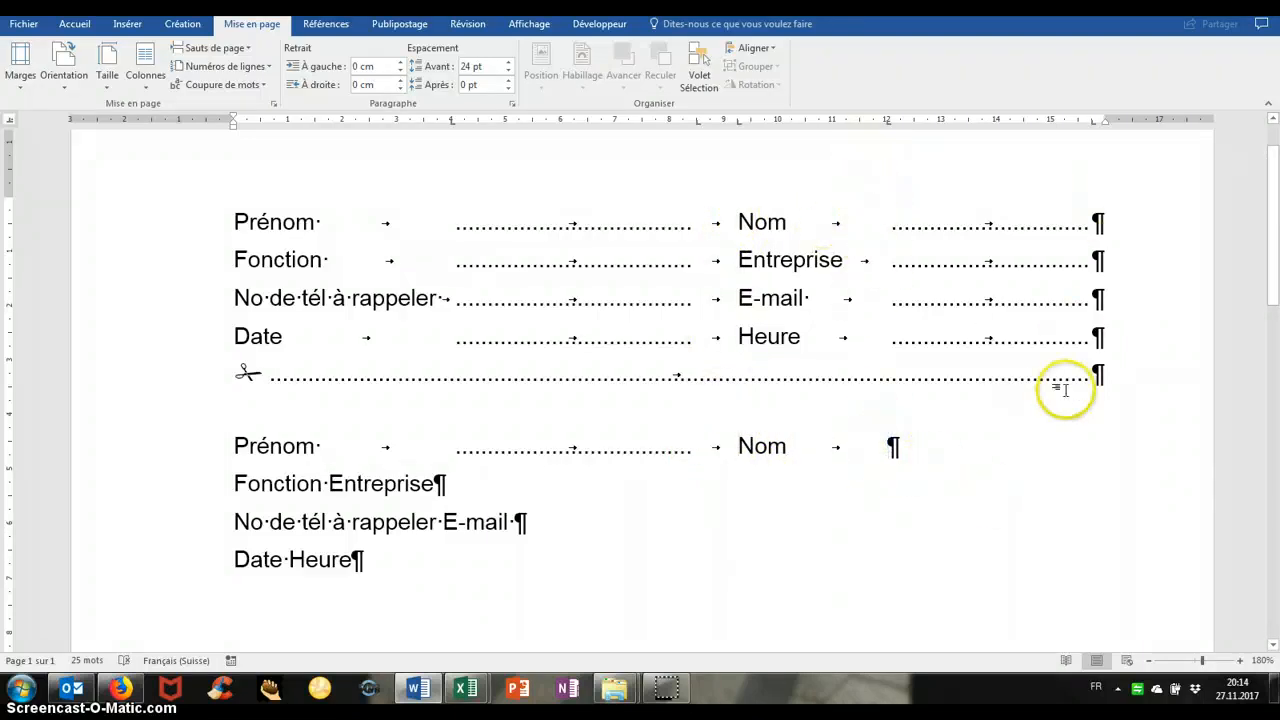
pyautogui.press('Tab')
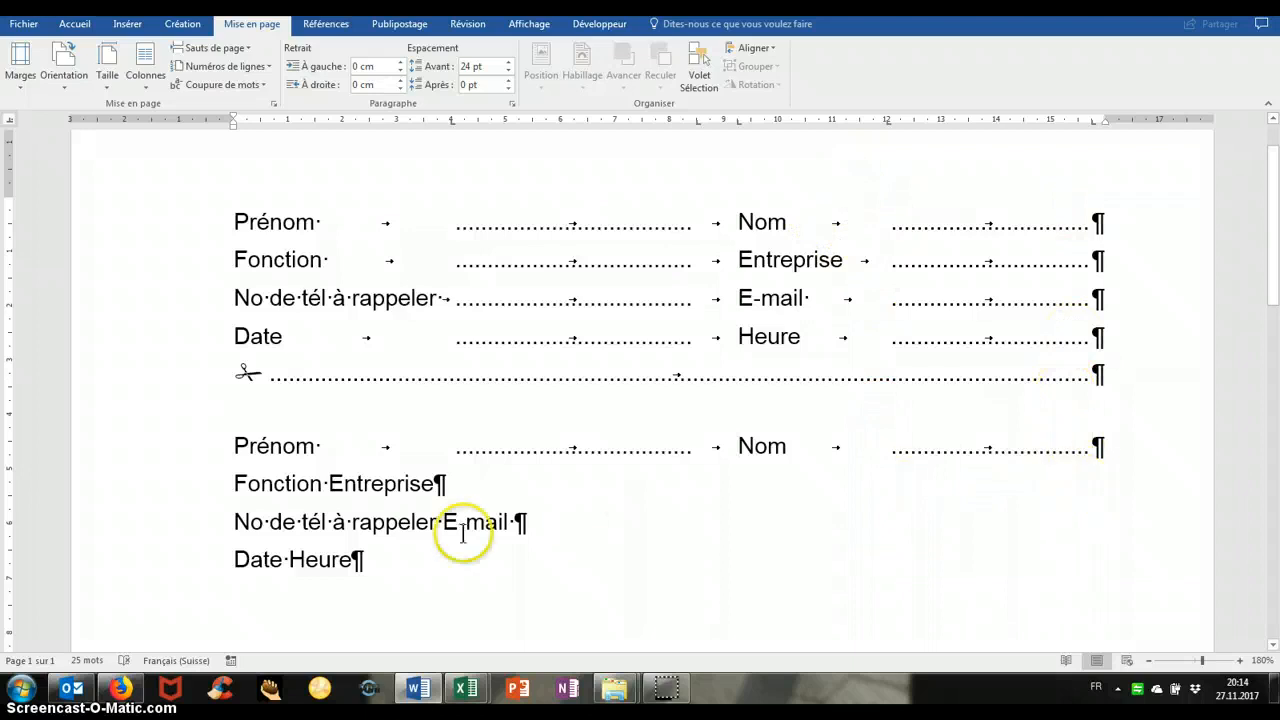
# Insert three tabs before Entreprise and two after it in the lower Fonction line, giving both labels dotted fill-in lines.
pyautogui.click(331, 481)
pyautogui.press('Tab')
pyautogui.press('Tab')
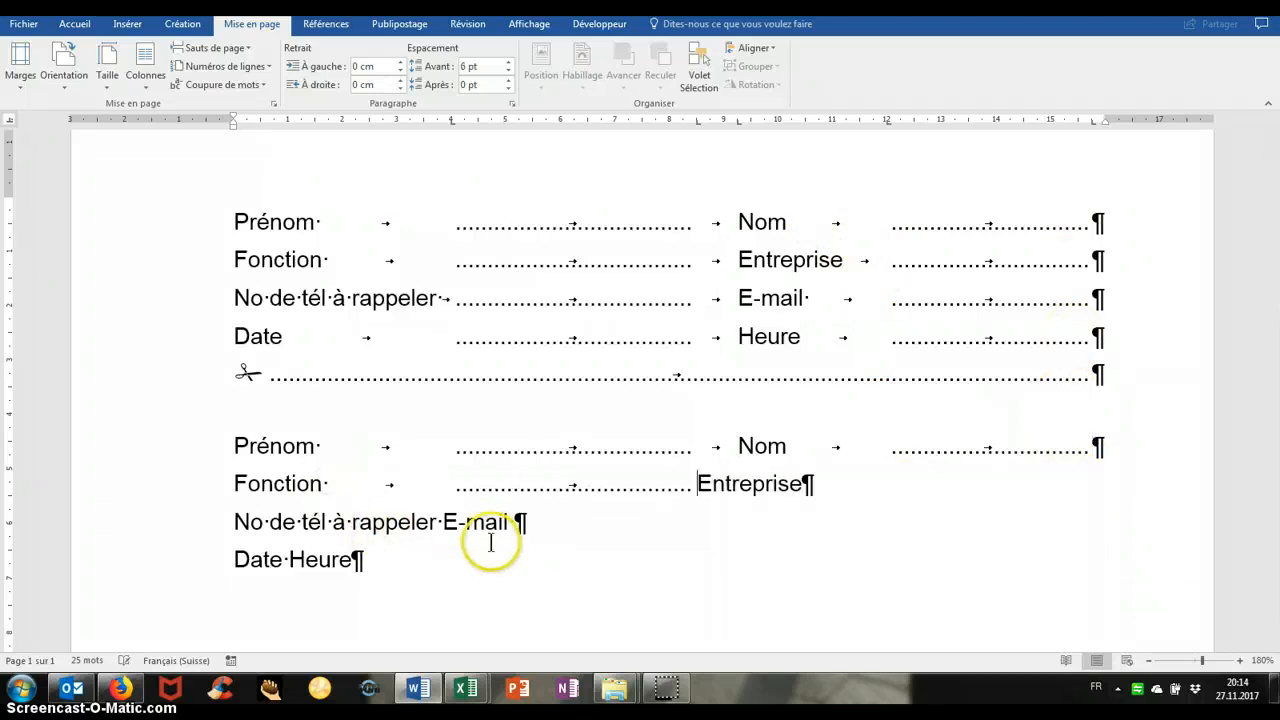
pyautogui.press('Tab')
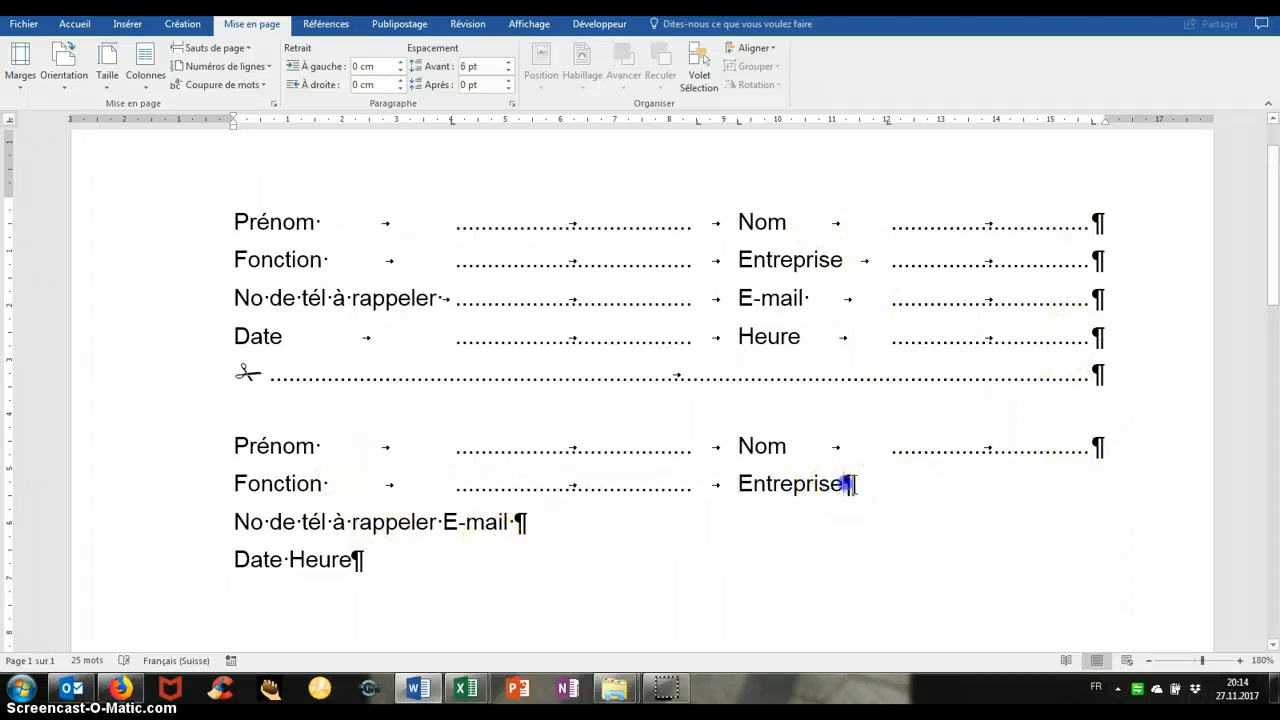
pyautogui.press('Tab')
pyautogui.press('Tab')
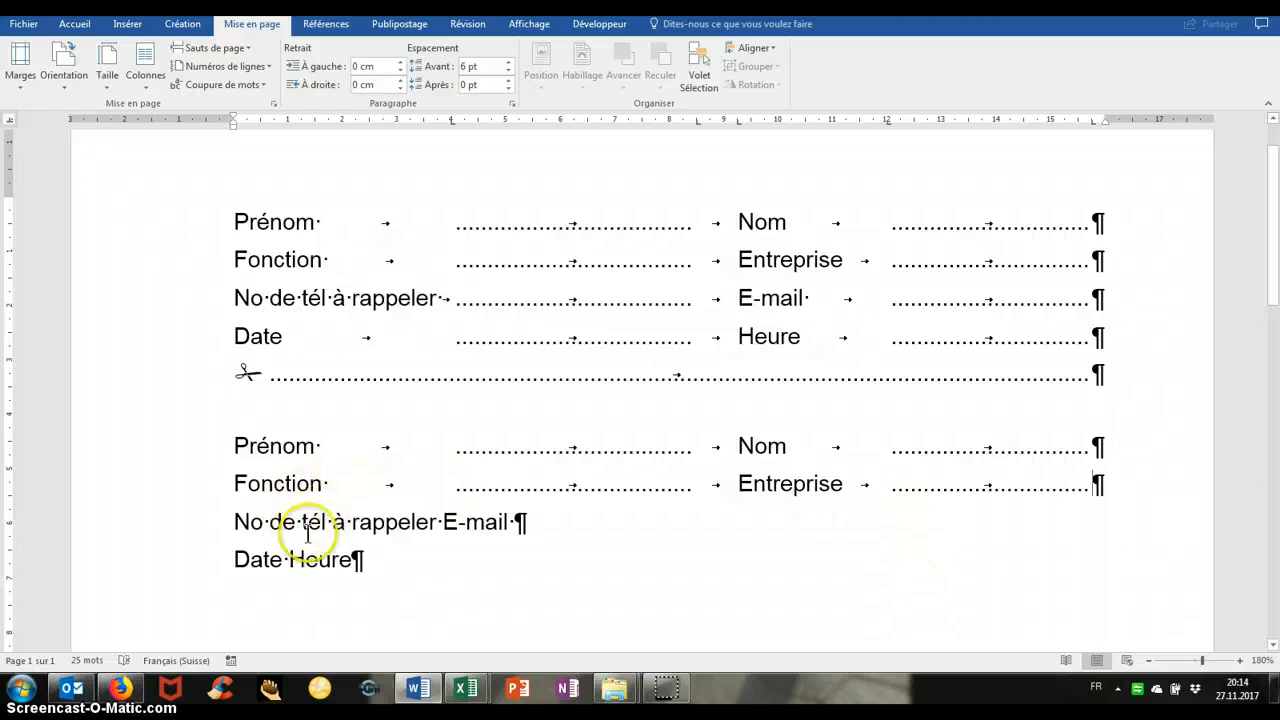
# Tab out the lower No de tél à rappeler and E-mail line with dotted fill-in lines, removing the trailing space after E-mail.
pyautogui.click(445, 521)
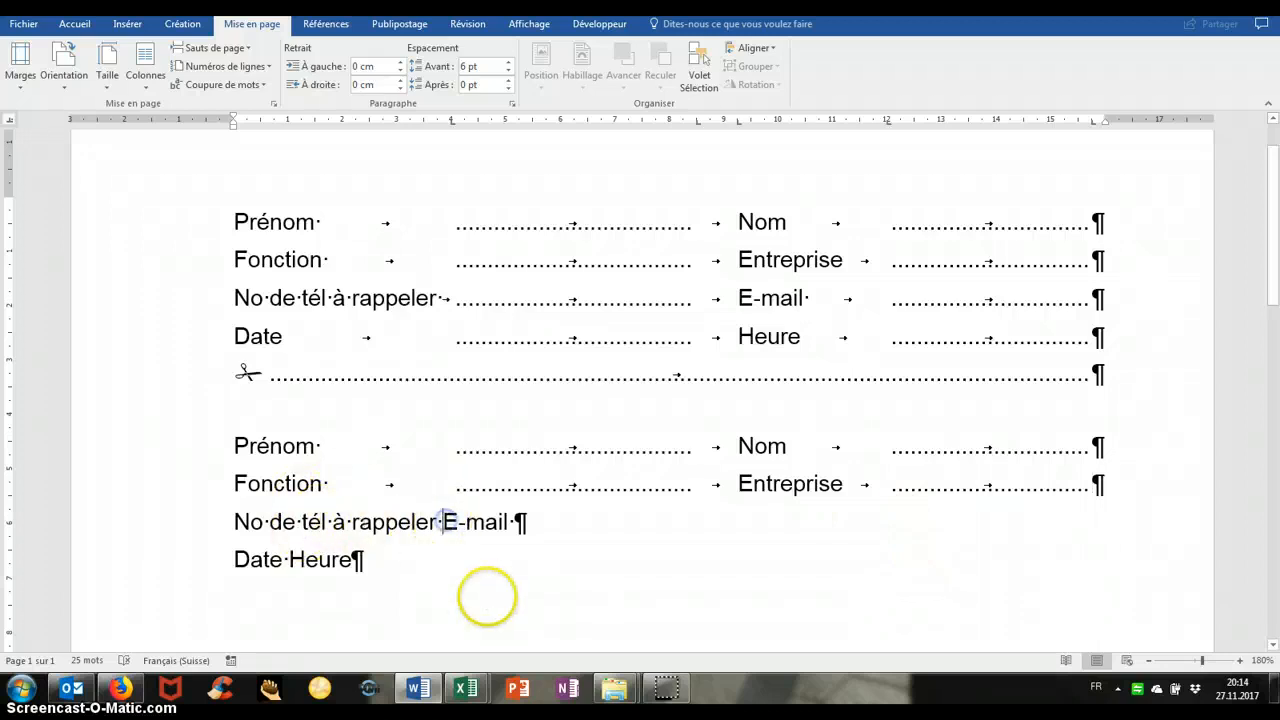
pyautogui.press('Tab')
pyautogui.press('Tab')
pyautogui.press('Tab')
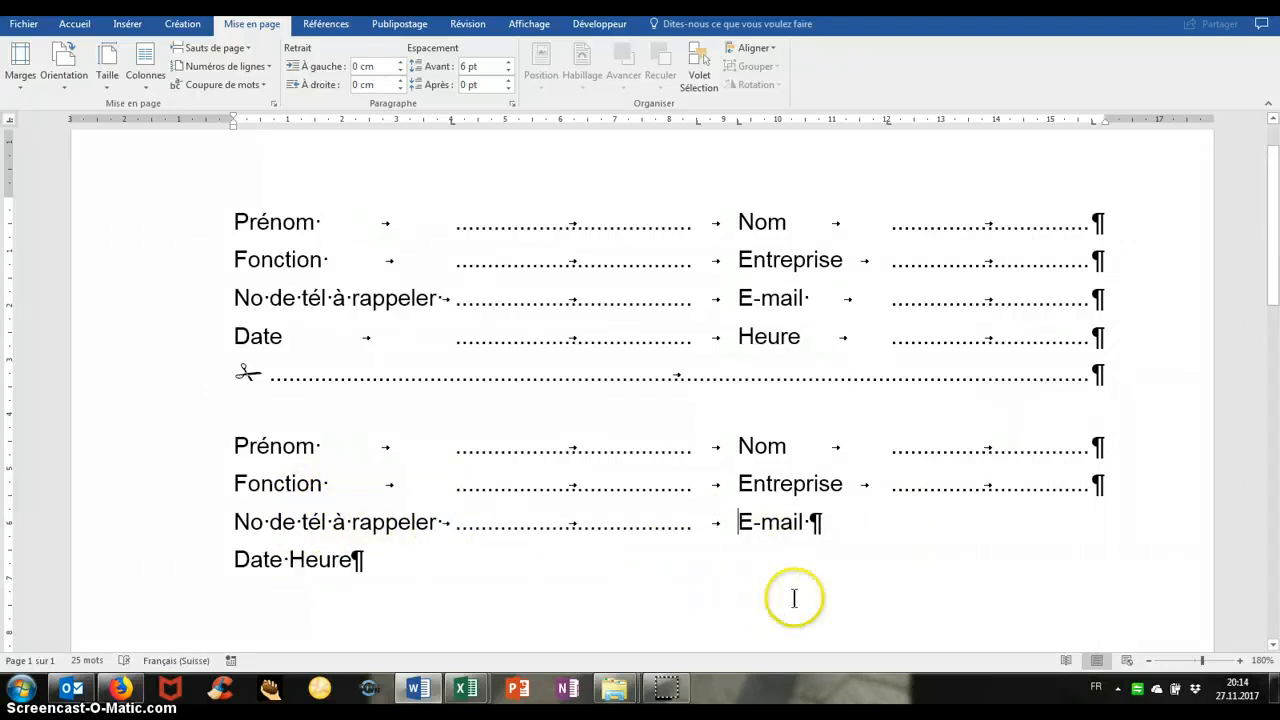
pyautogui.press('Tab')
pyautogui.press('BackSpace')
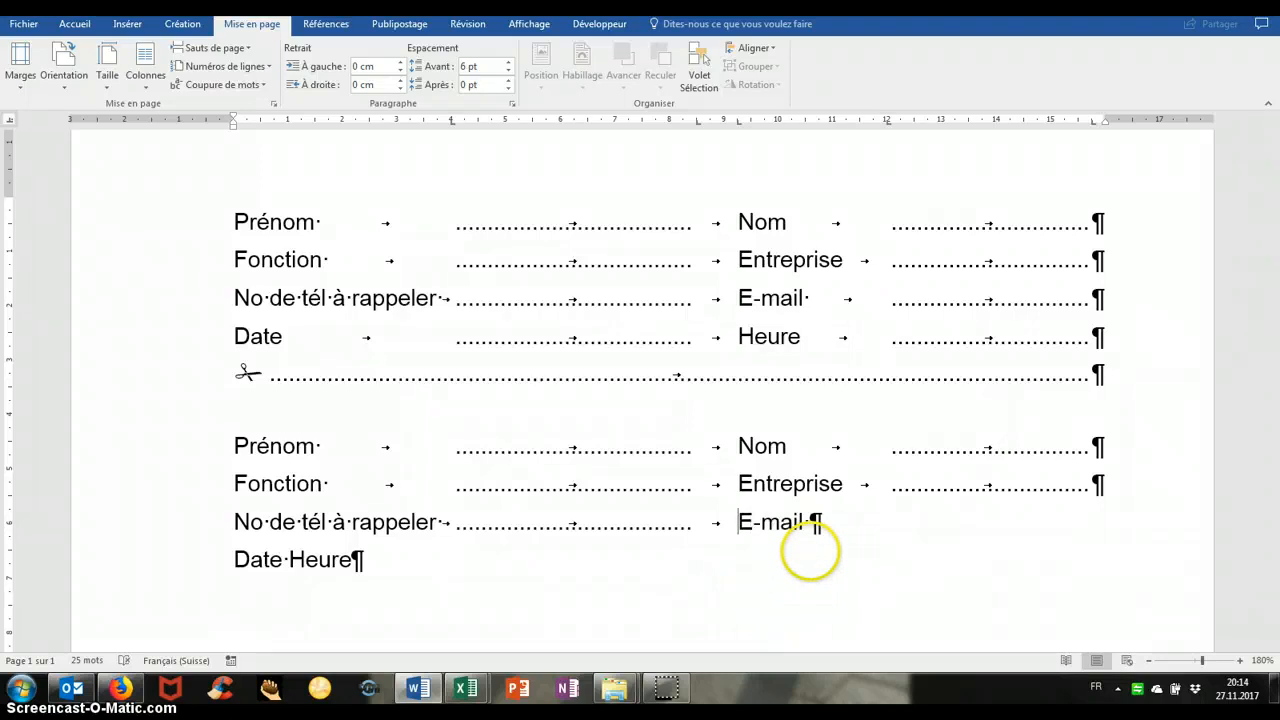
pyautogui.press('BackSpace')
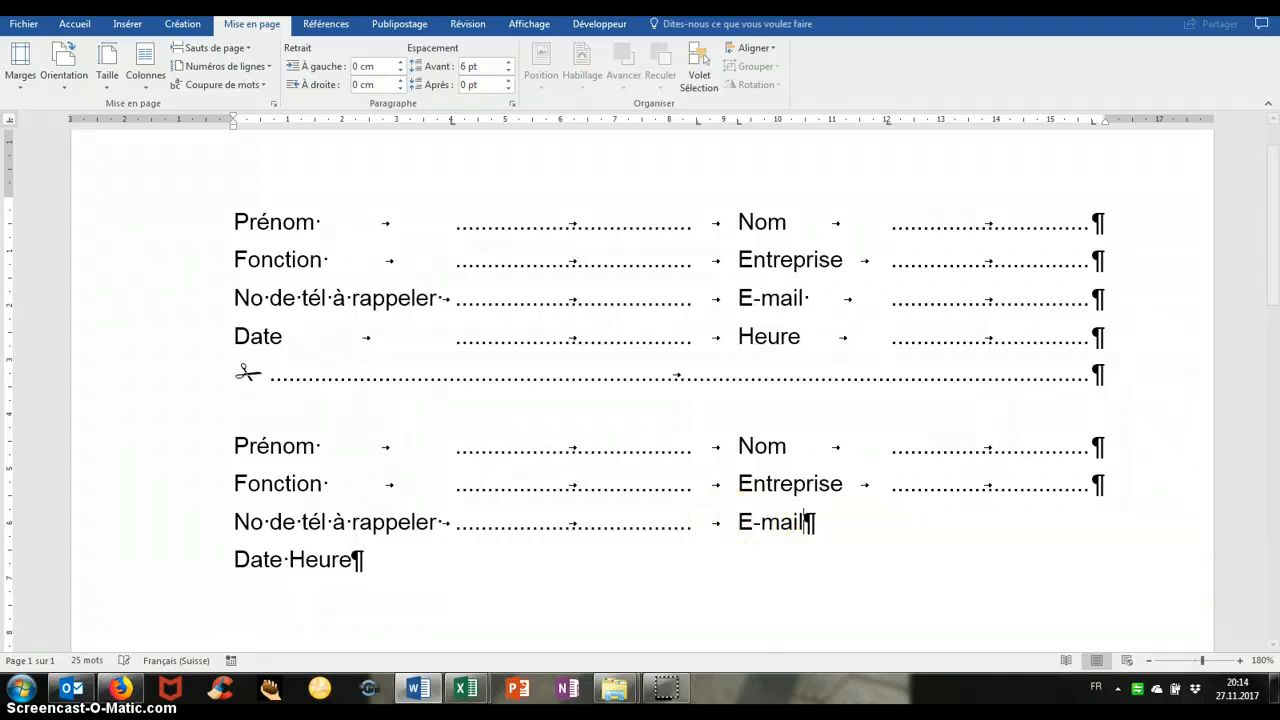
pyautogui.press('Tab')
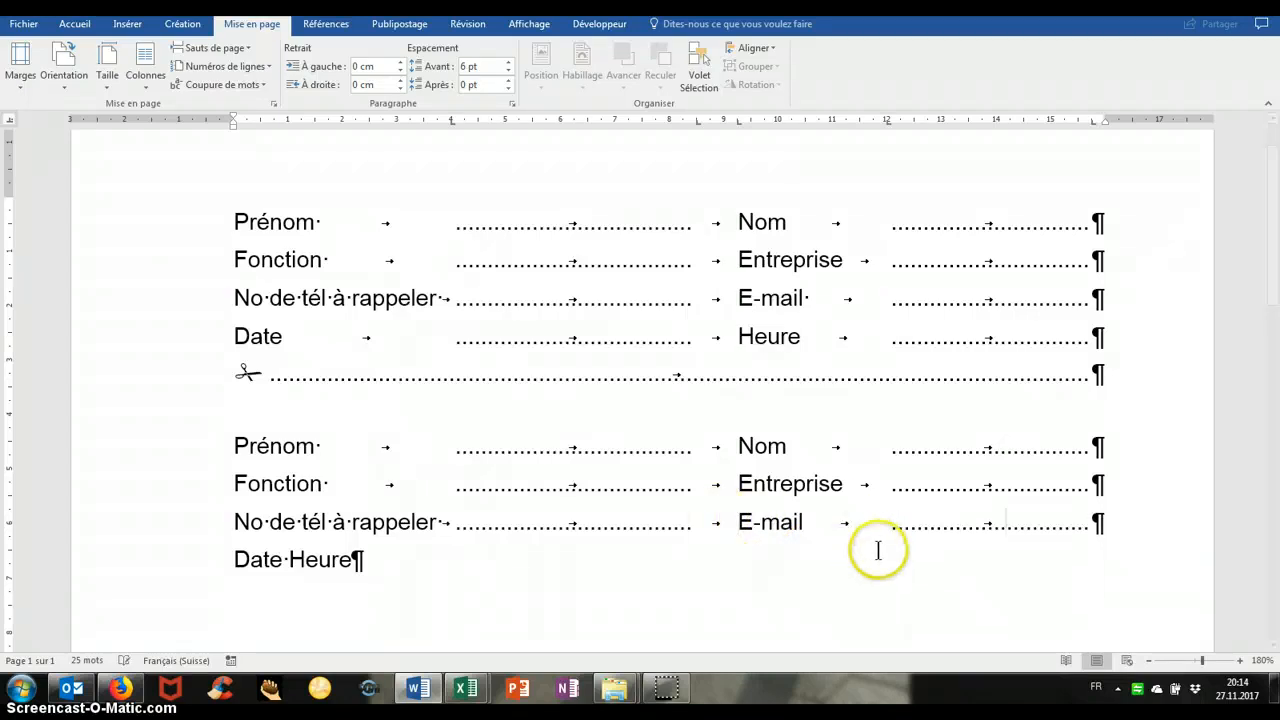
# Replace the space between Date and Heure in the lower line with three tabs and add two tabs after Heure.
pyautogui.click(290, 559)
pyautogui.press('BackSpace')
pyautogui.press('Tab')
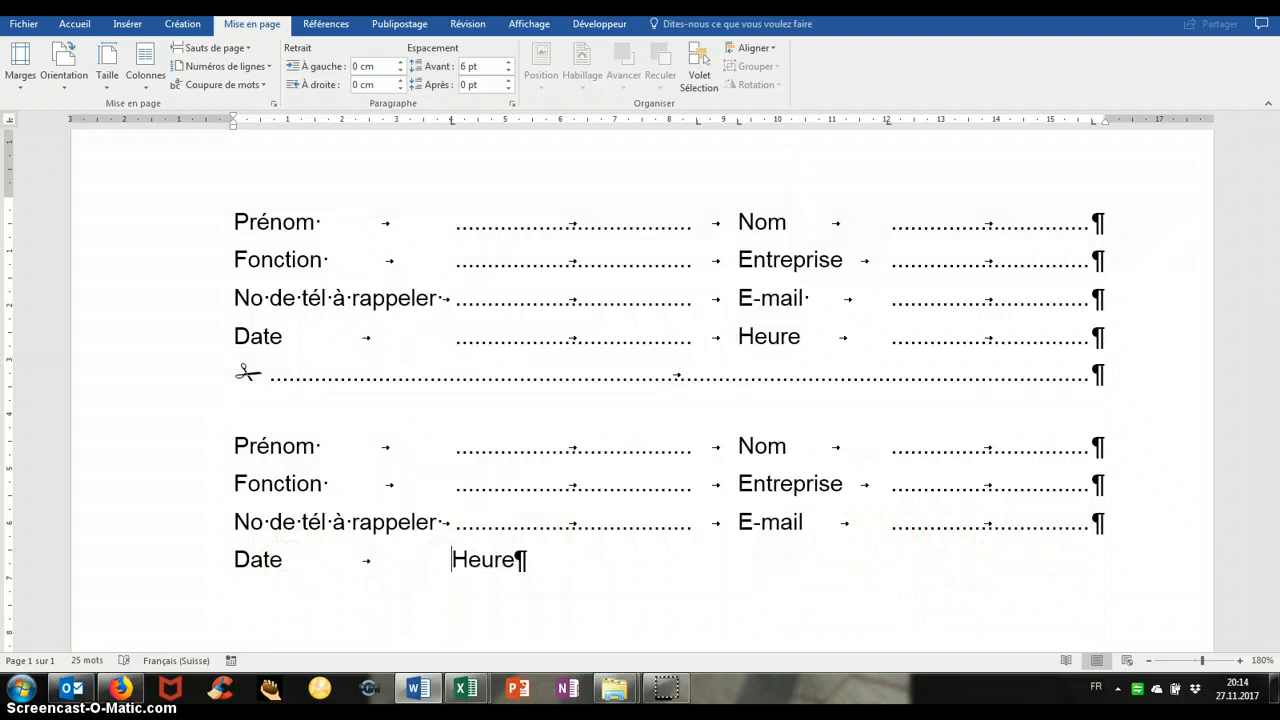
pyautogui.click(420, 578)
pyautogui.click(462, 560)
pyautogui.press('Tab')
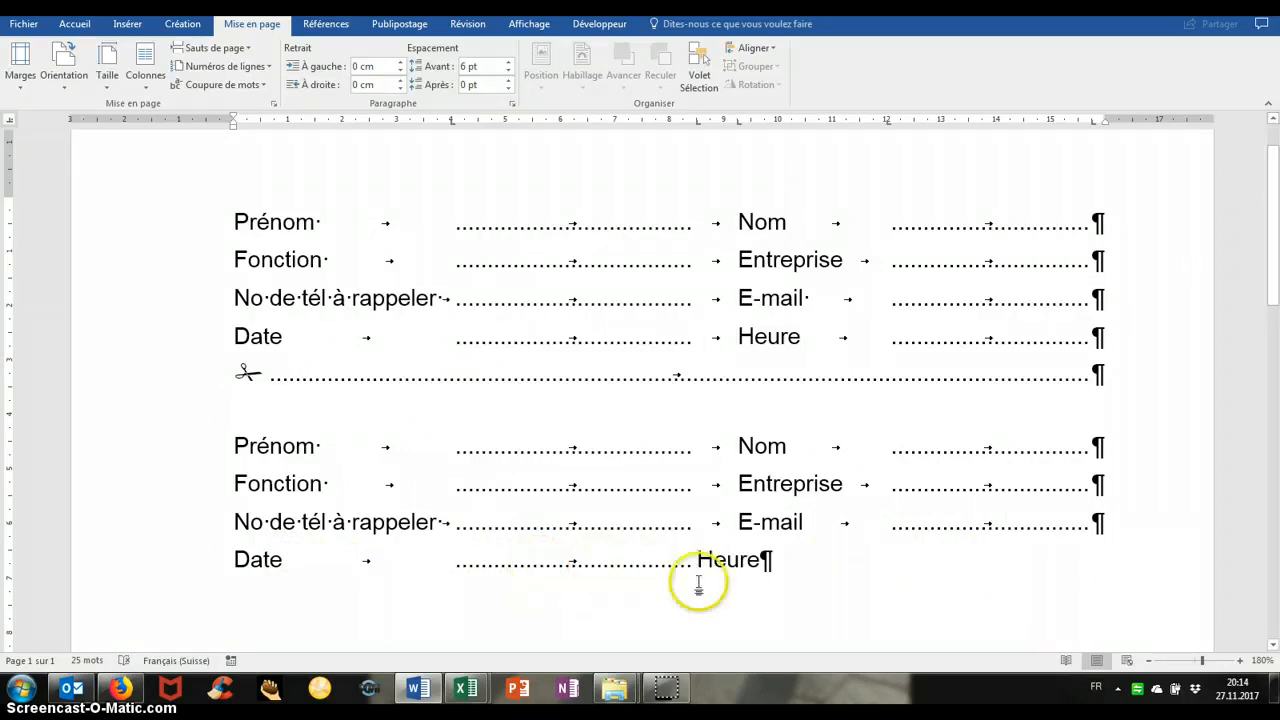
pyautogui.press('Tab')
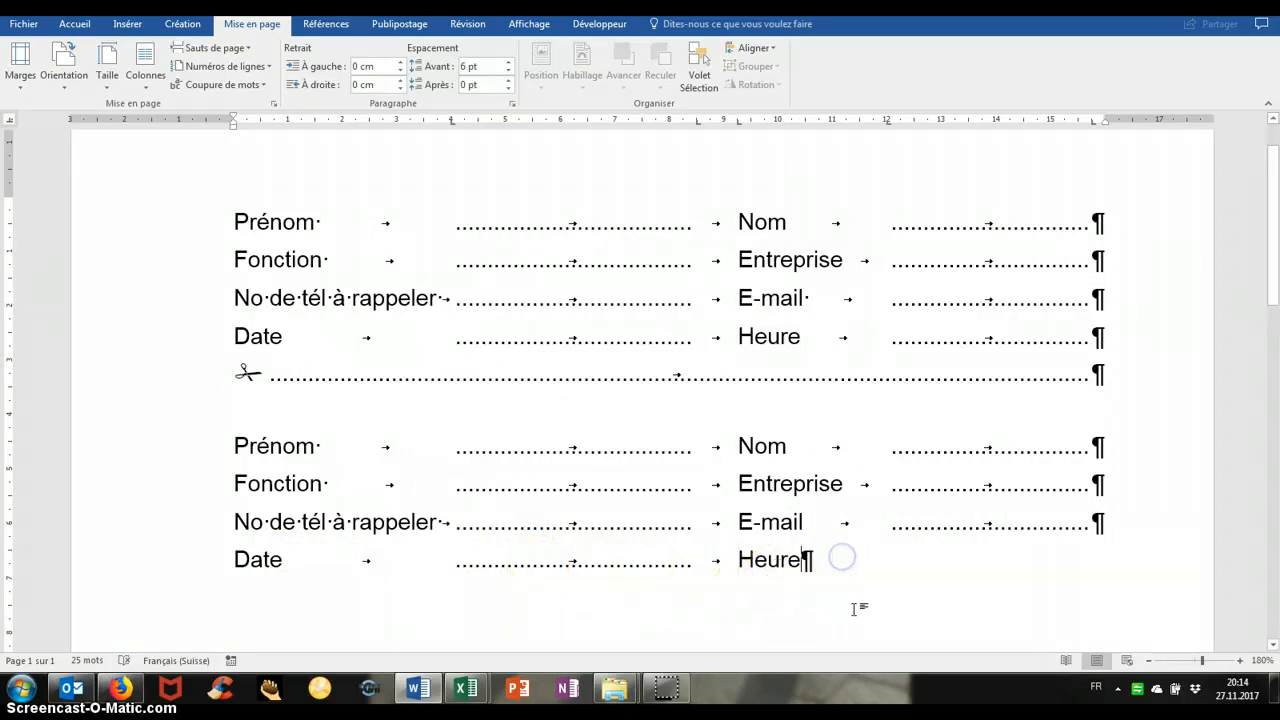
pyautogui.press('Tab')
pyautogui.press('Tab')
pyautogui.press('Tab')
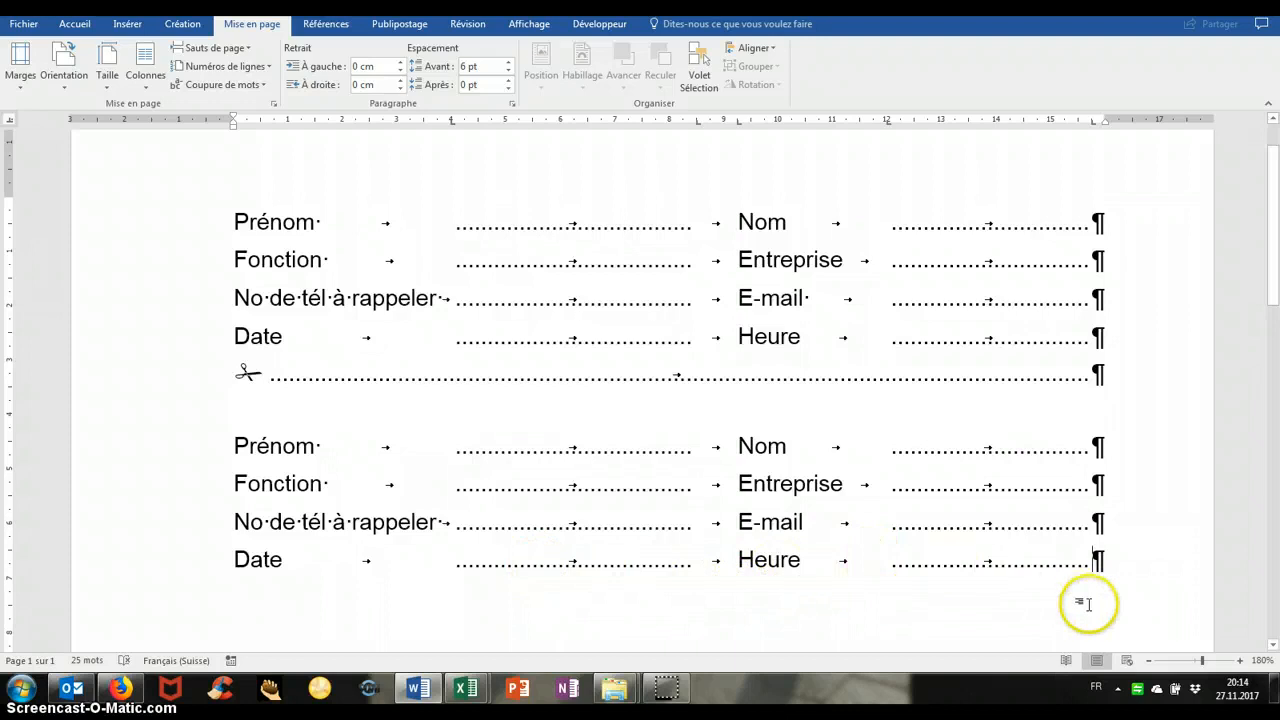
# Add a new line below the lower Date and Heure line and insert the Wingdings open-scissors symbol, character code 35.
pyautogui.press('Return')
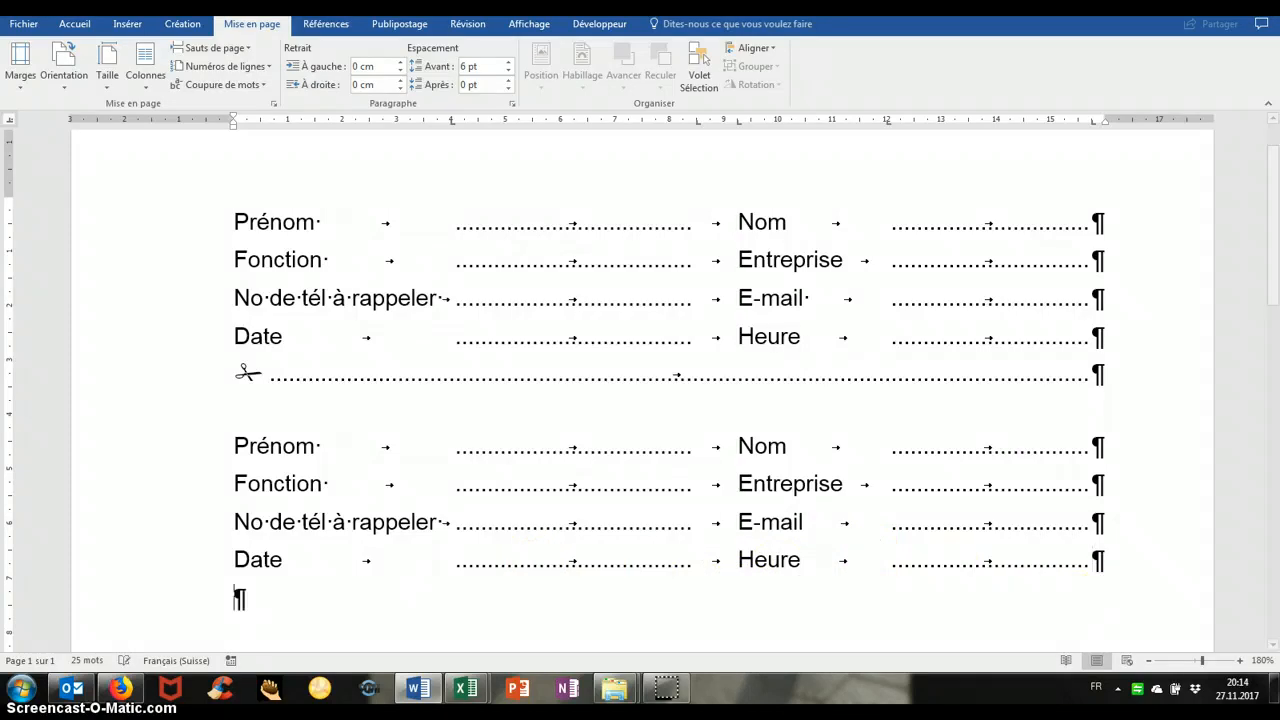
pyautogui.click(84, 28)
pyautogui.click(124, 25)
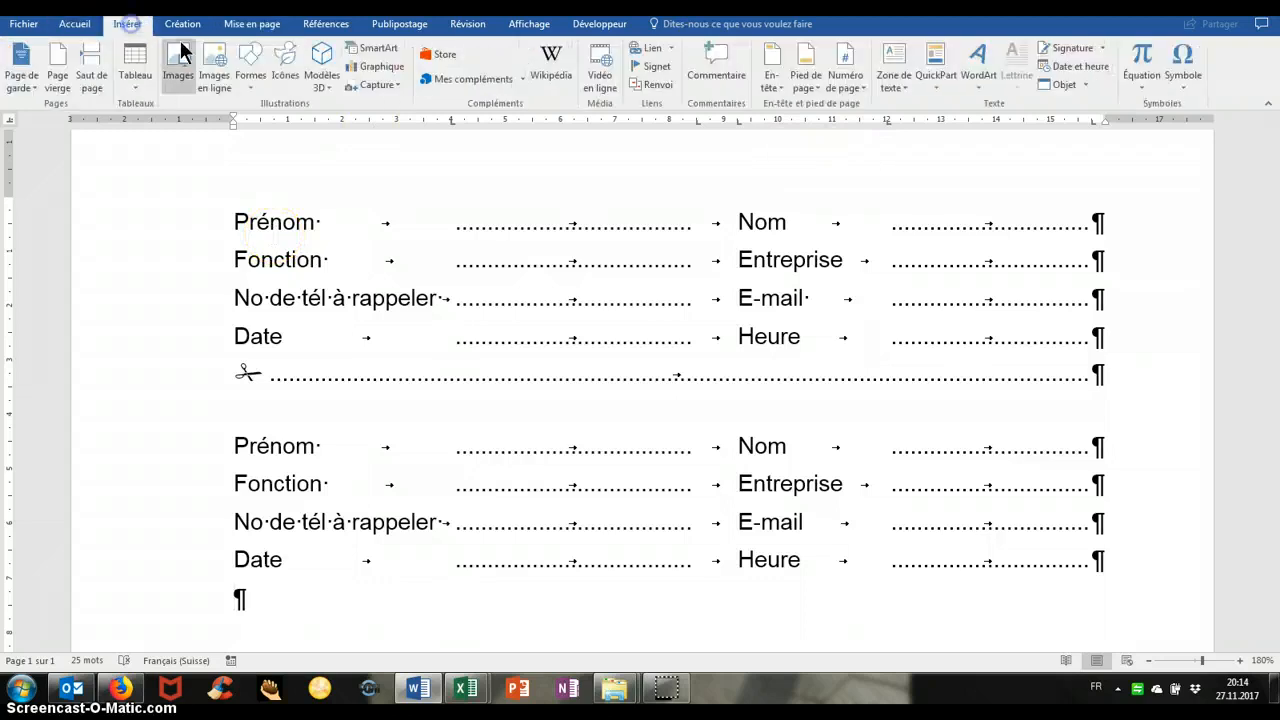
pyautogui.click(1182, 80)
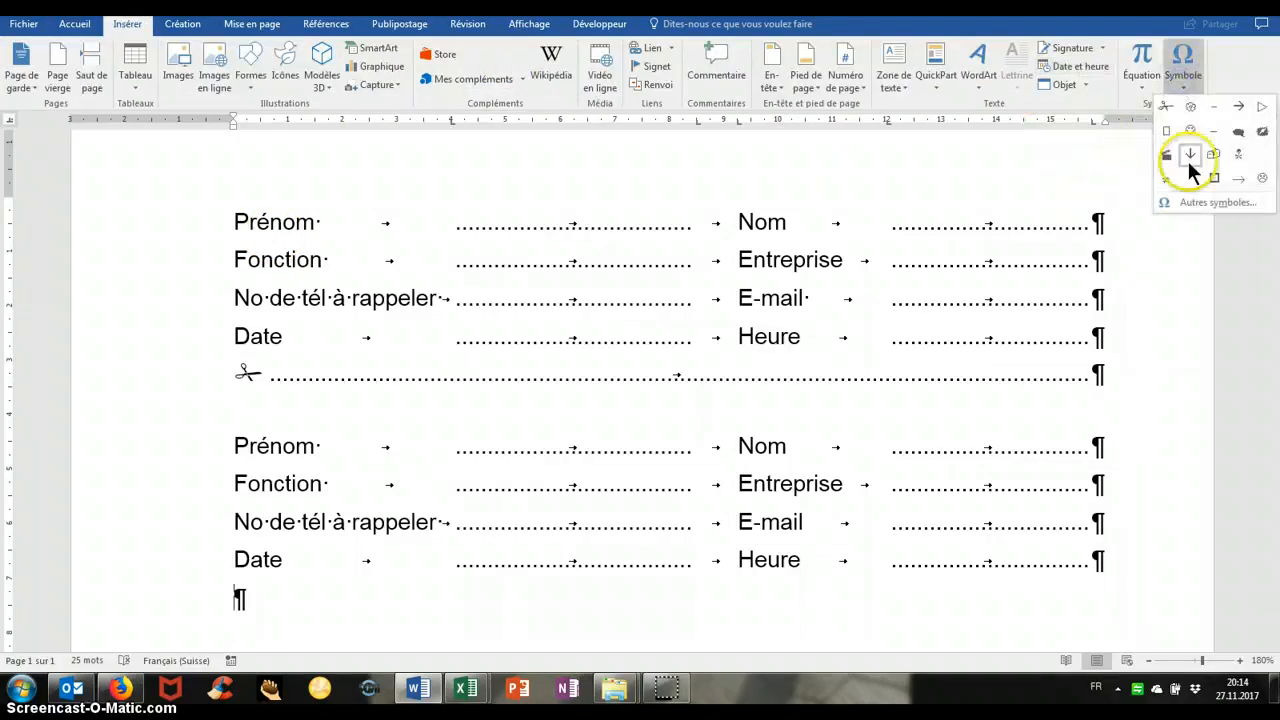
pyautogui.click(1212, 204)
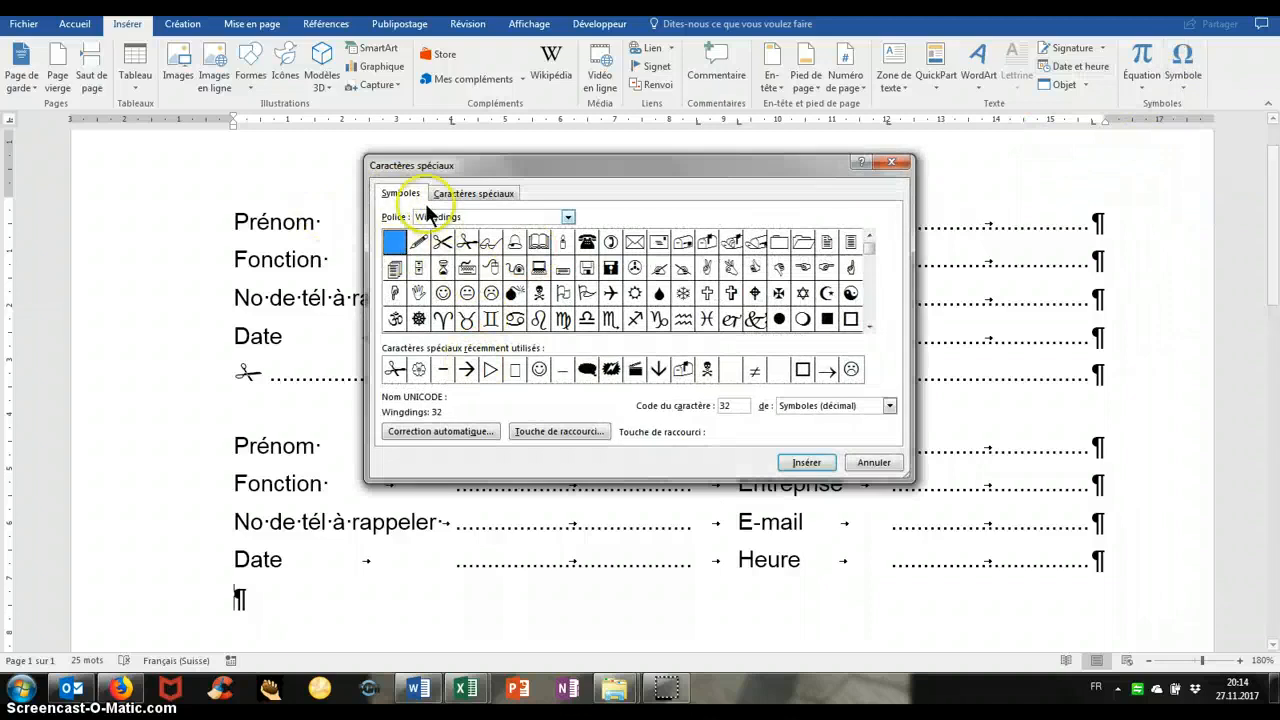
pyautogui.click(466, 244)
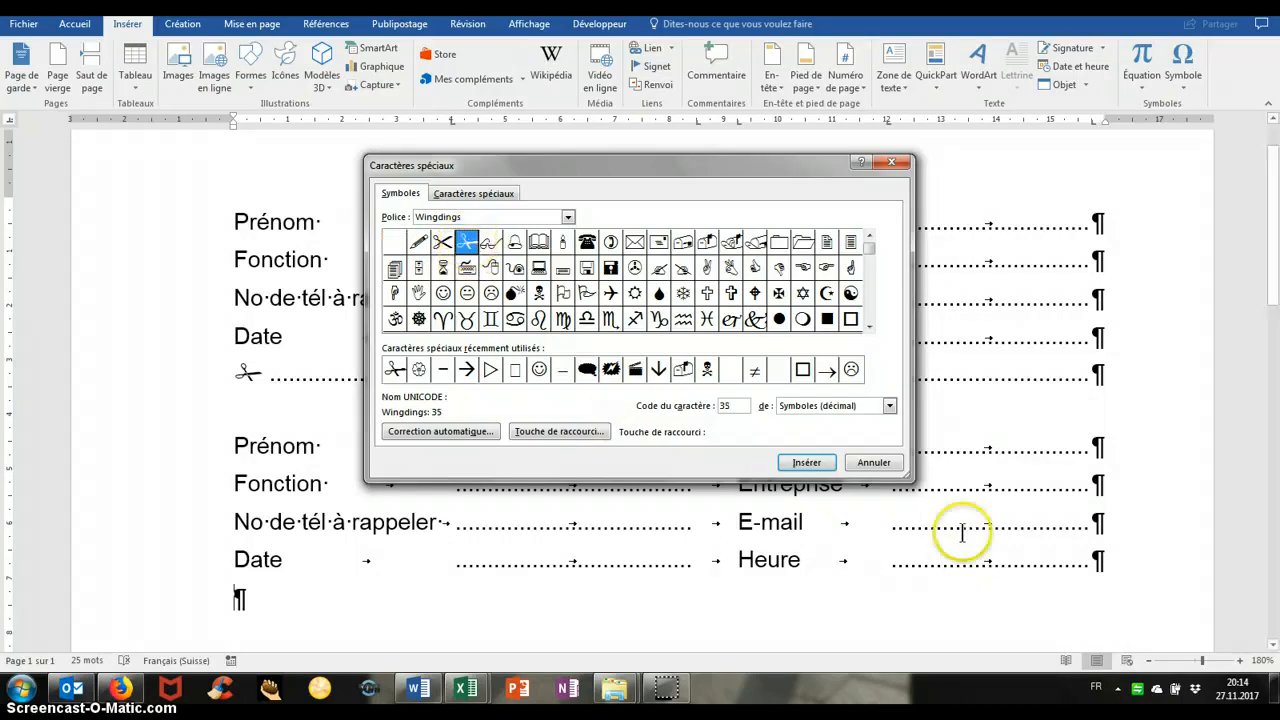
pyautogui.click(806, 462)
pyautogui.click(885, 467)
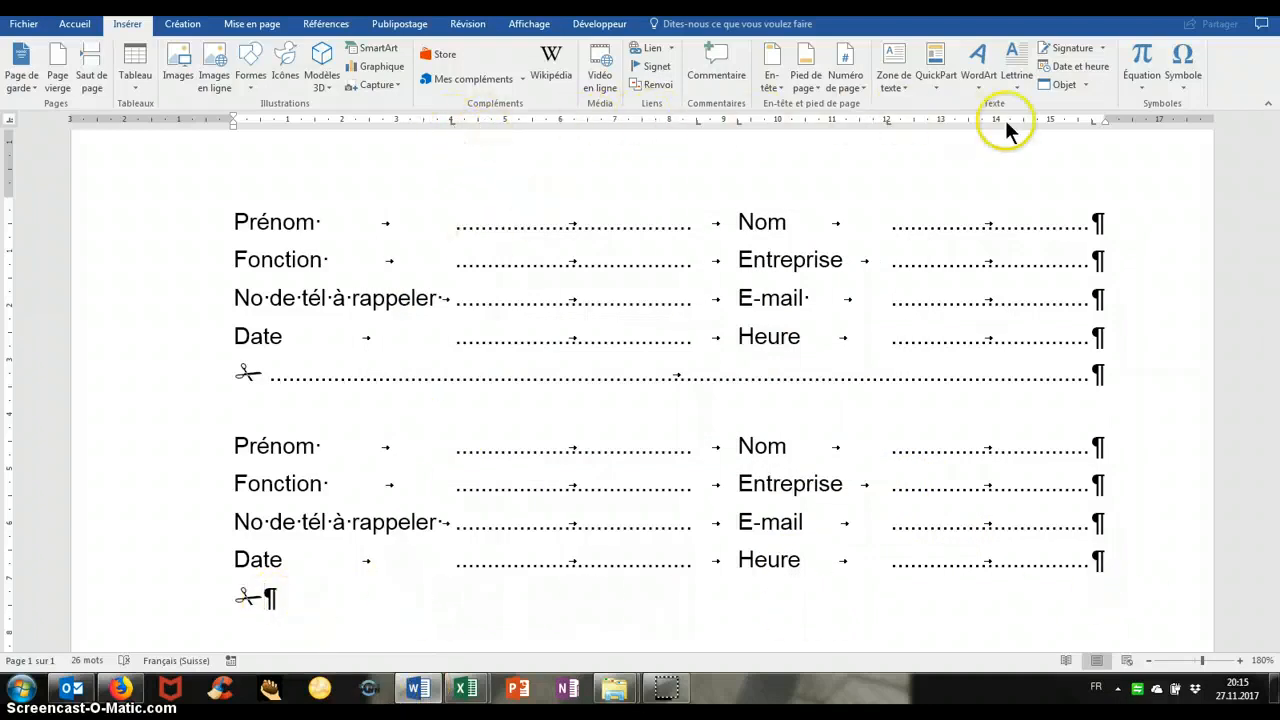
# Replace all tab stops on the lower scissors line with one dotted-leader stop at 15.75 cm, and insert a tab after the scissors.
pyautogui.doubleClick(887, 121)
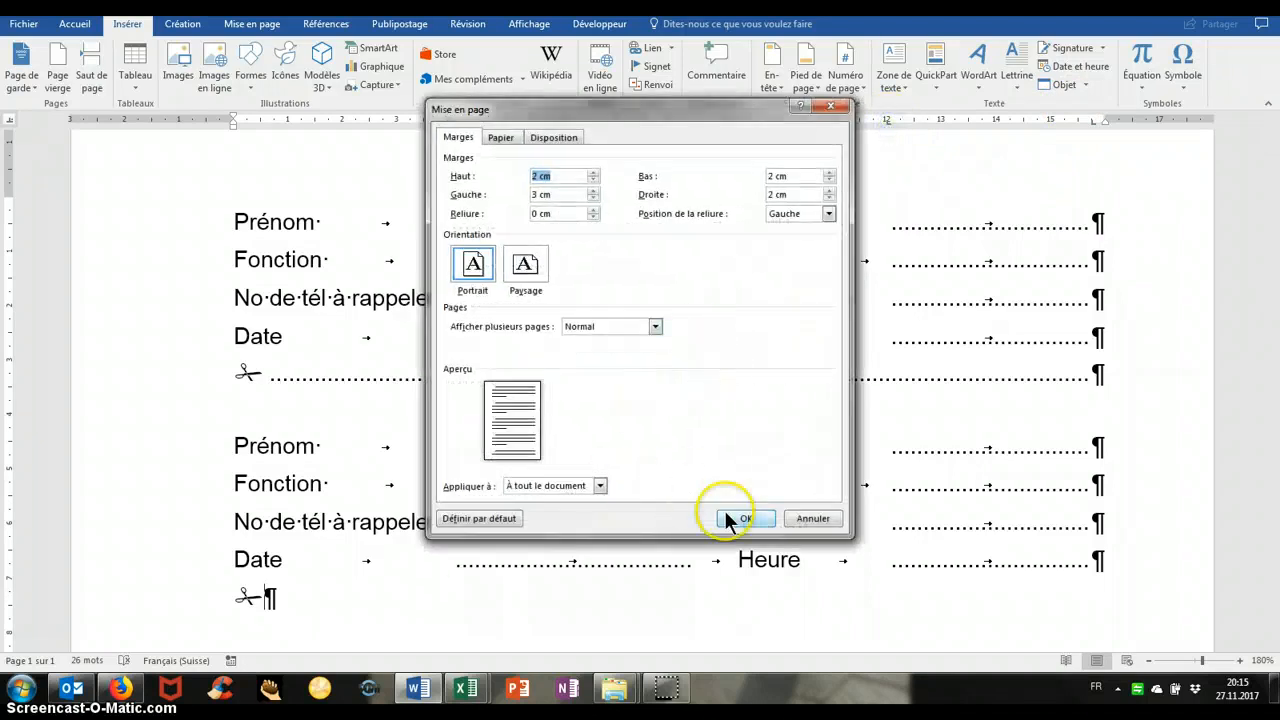
pyautogui.click(801, 516)
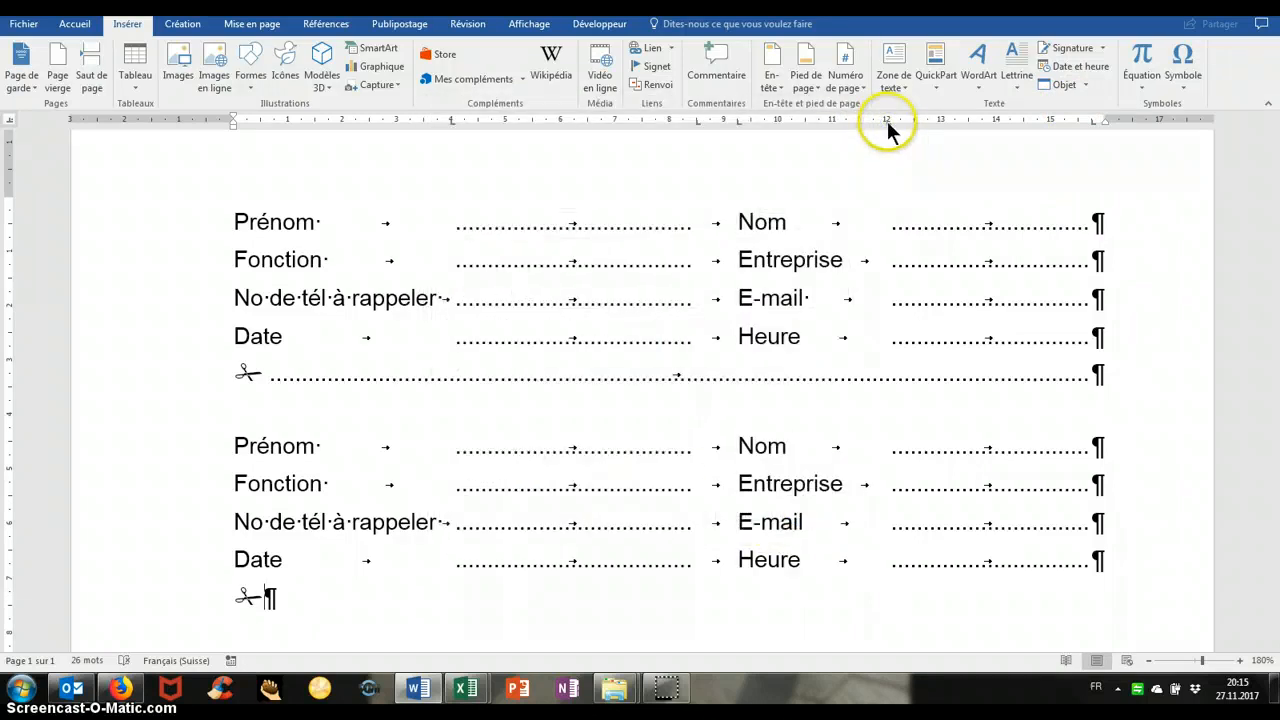
pyautogui.doubleClick(888, 122)
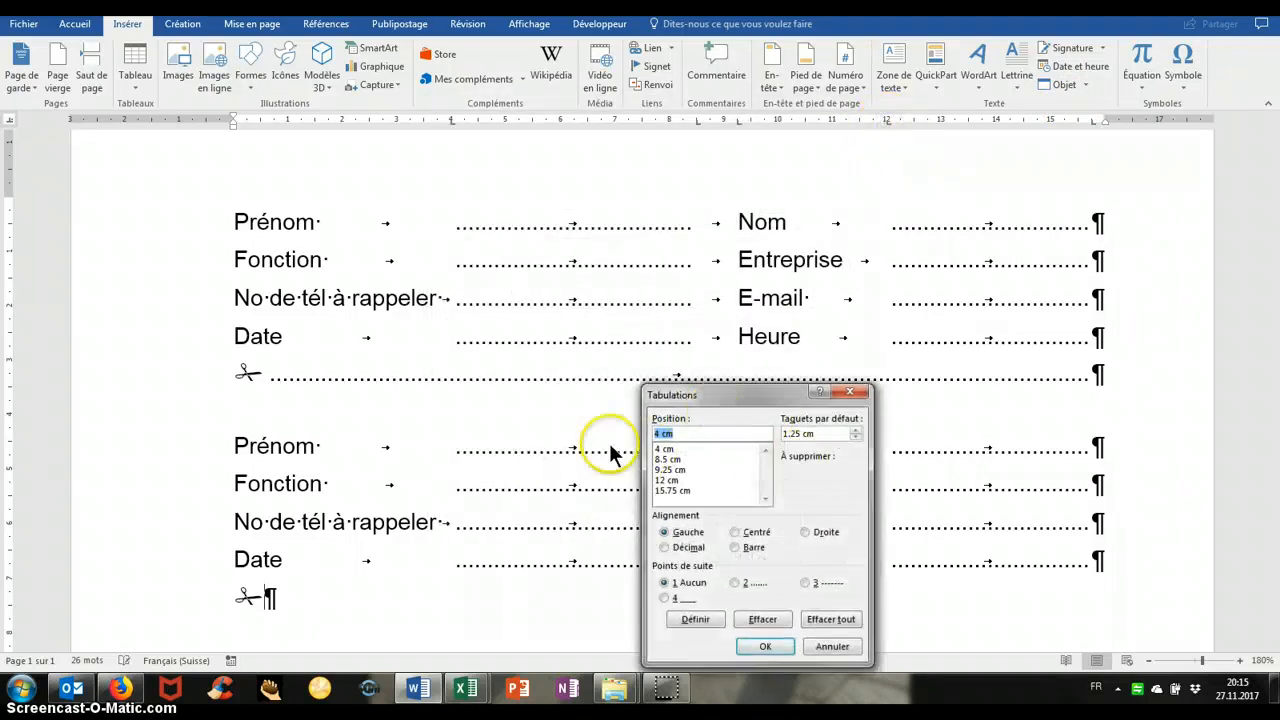
pyautogui.moveTo(710, 392); pyautogui.dragTo(666, 290)
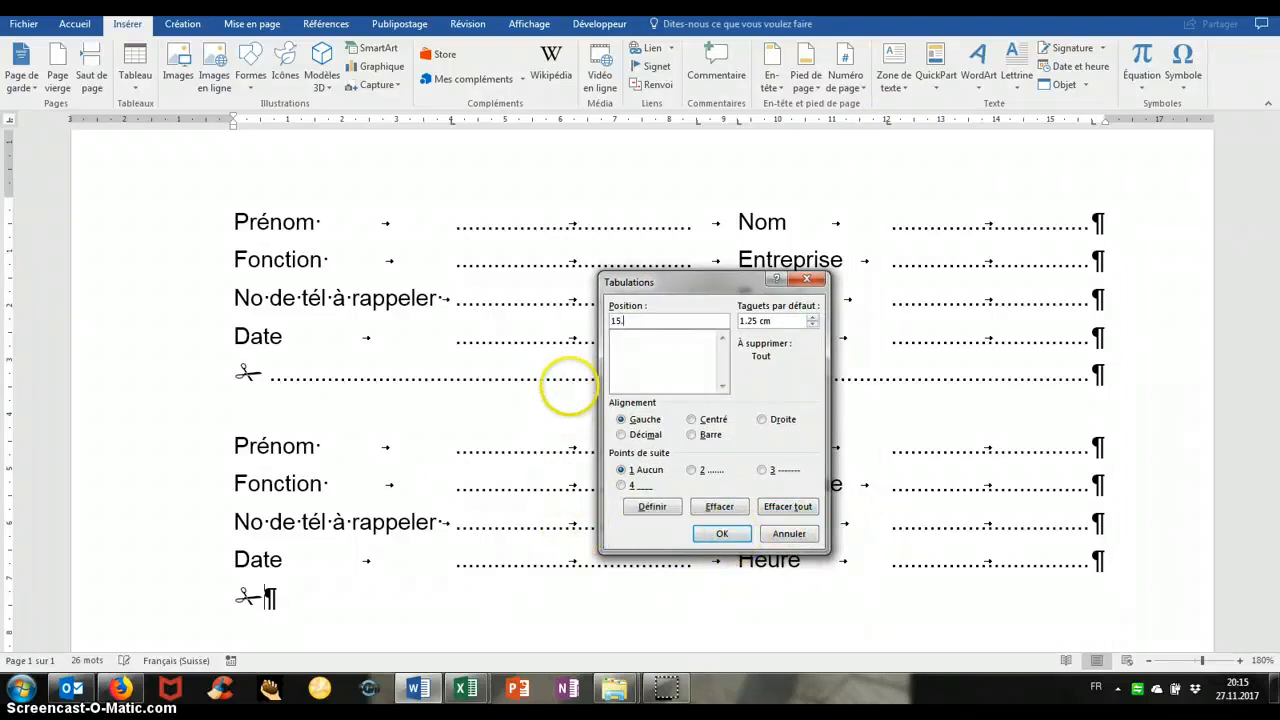
pyautogui.click(653, 506)
pyautogui.click(722, 534)
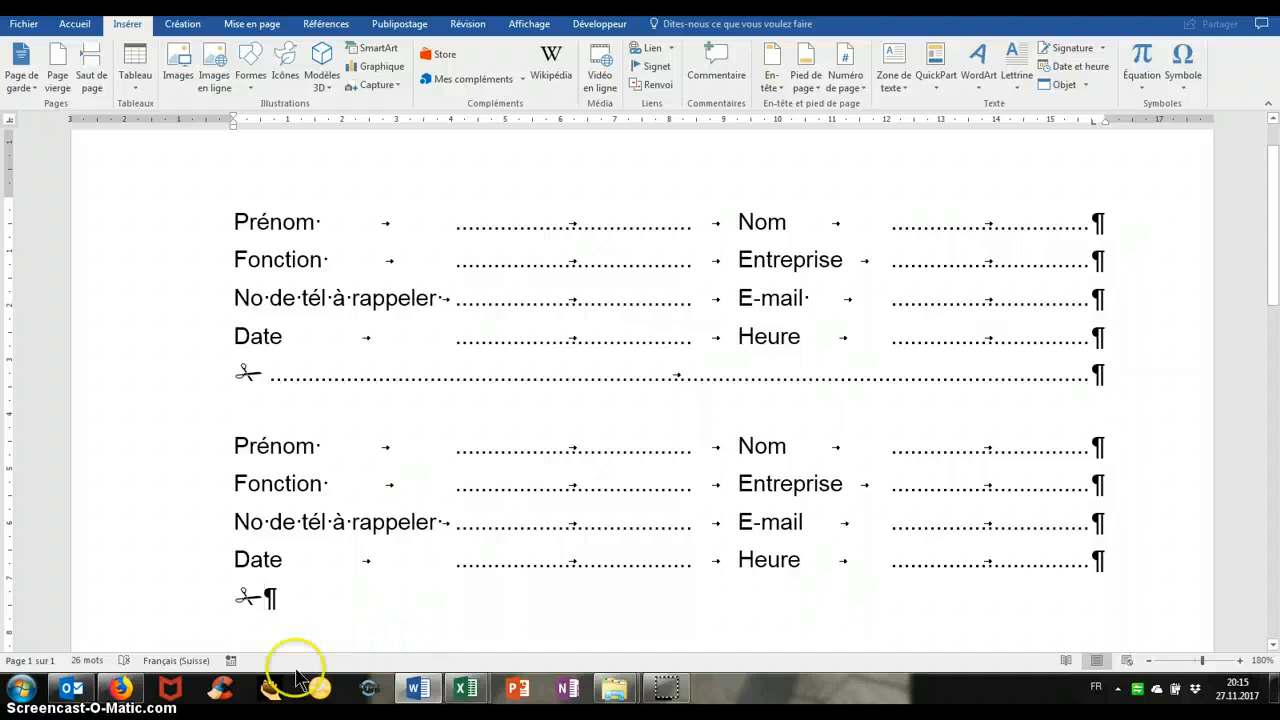
pyautogui.press('Tab')
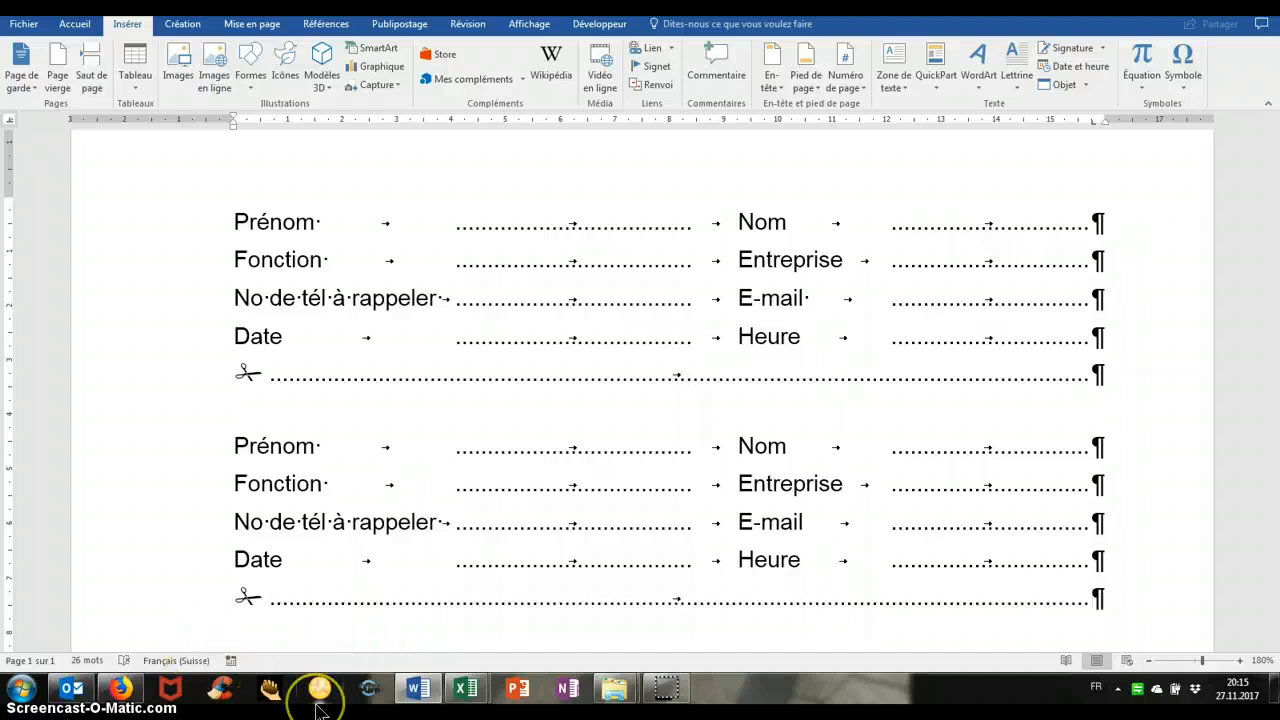